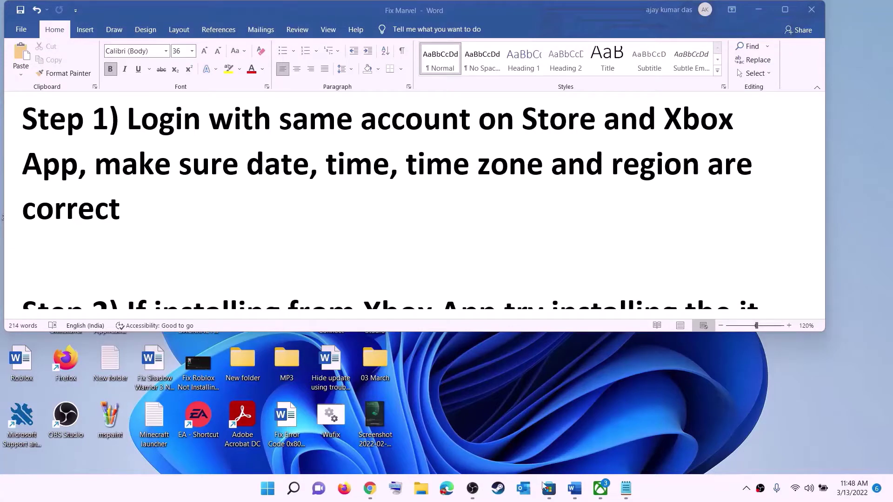
# Leave the Step 1 checklist and bring up the Microsoft Store Home page
pyautogui.click(547, 487)
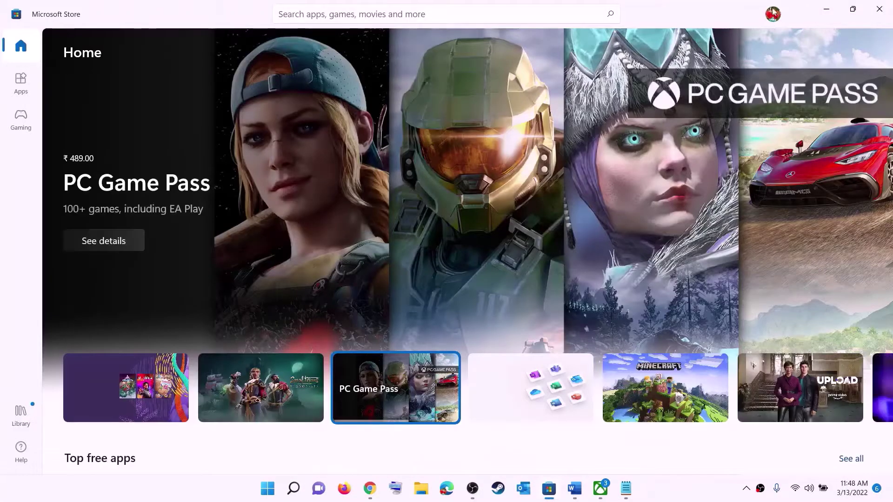
# Sign out of Microsoft Store, then sign back in with the same Microsoft account using the PIN
pyautogui.click(773, 14)
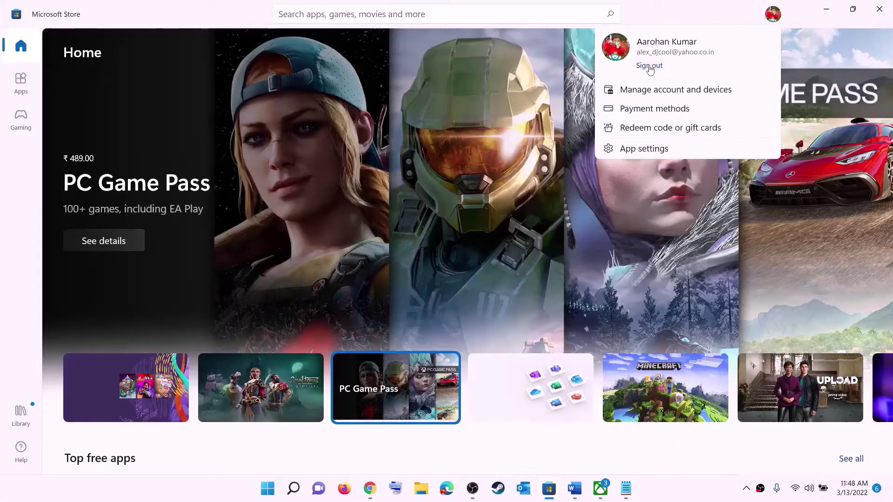
pyautogui.click(649, 67)
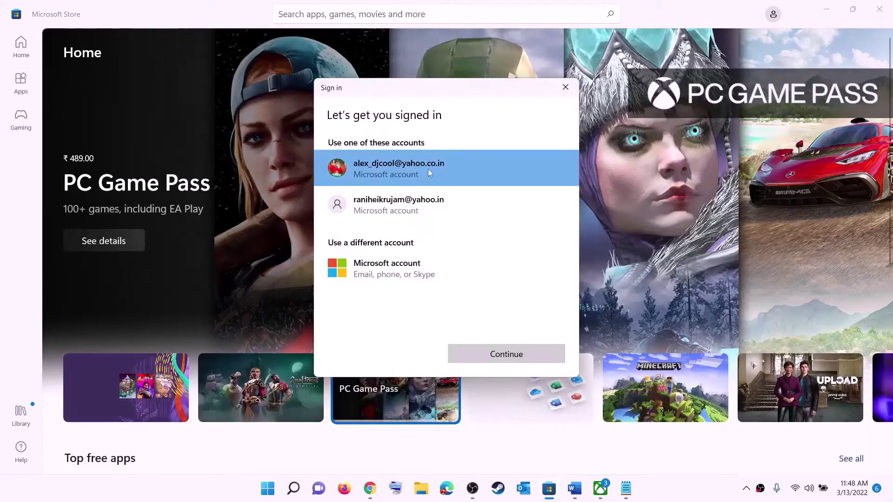
pyautogui.click(484, 355)
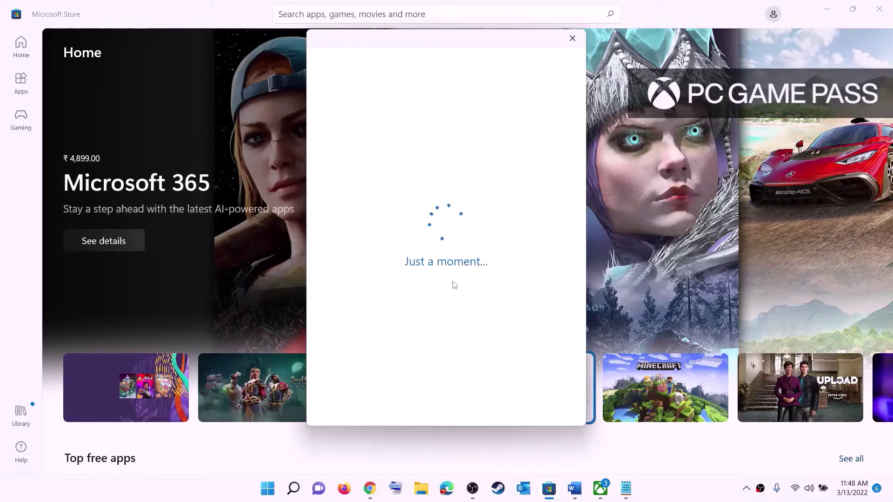
pyautogui.write('••••')
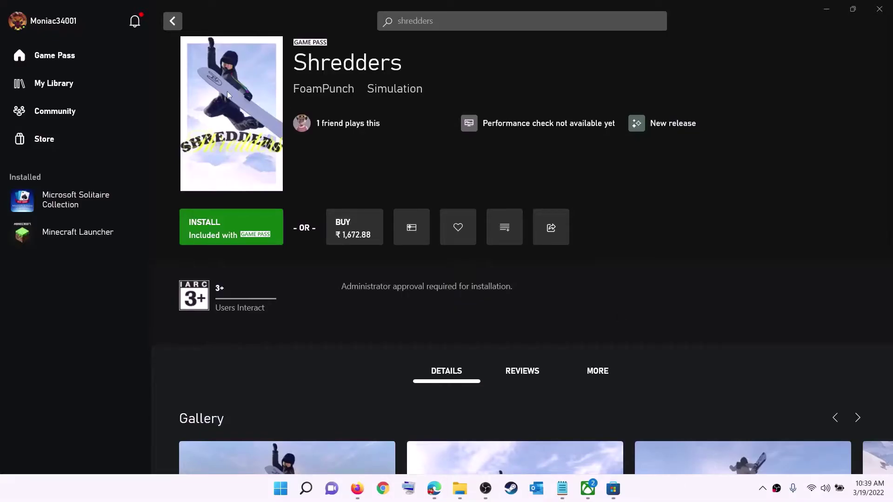
# Sign out of the Xbox app profile and start signing back in from the Sign in menu
pyautogui.click(54, 24)
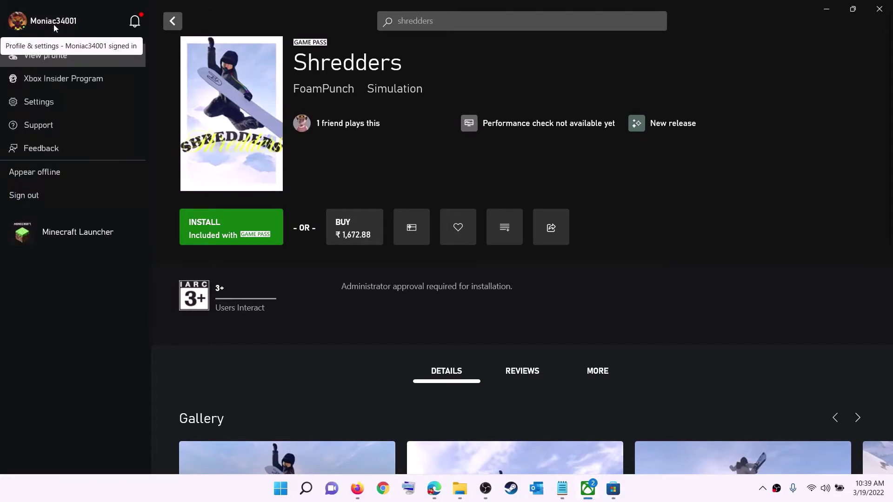
pyautogui.click(49, 197)
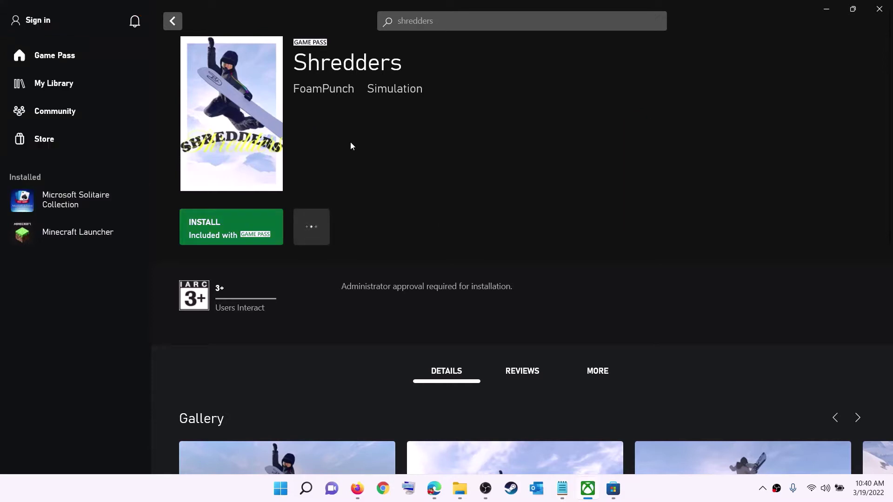
pyautogui.click(41, 21)
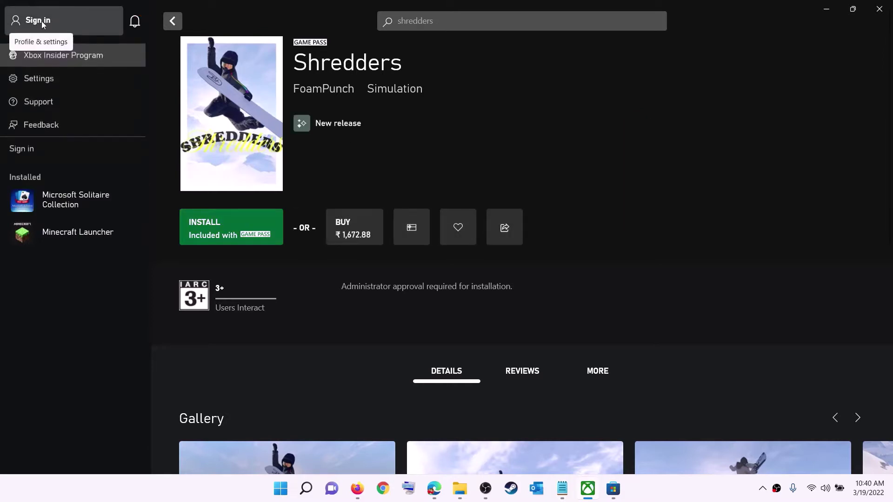
pyautogui.click(32, 149)
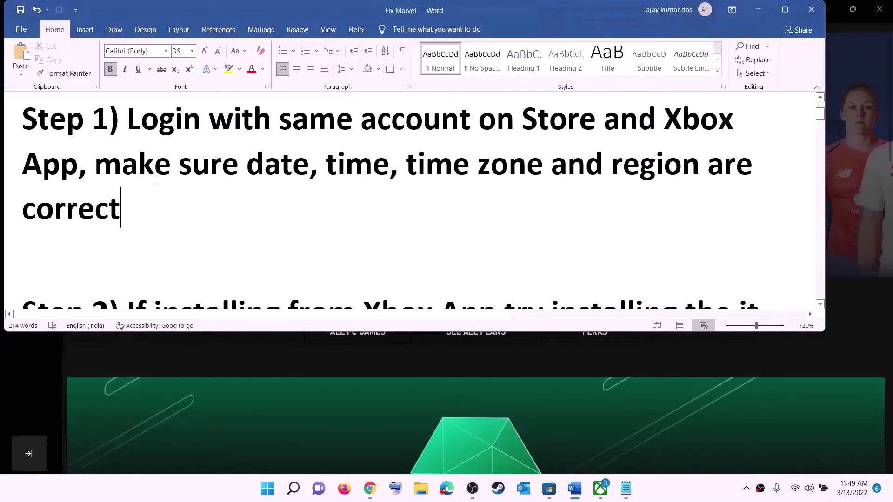
# Highlight the date, time, time zone and region requirement, then open Windows Date & time settings
pyautogui.moveTo(152, 166); pyautogui.dragTo(679, 191)
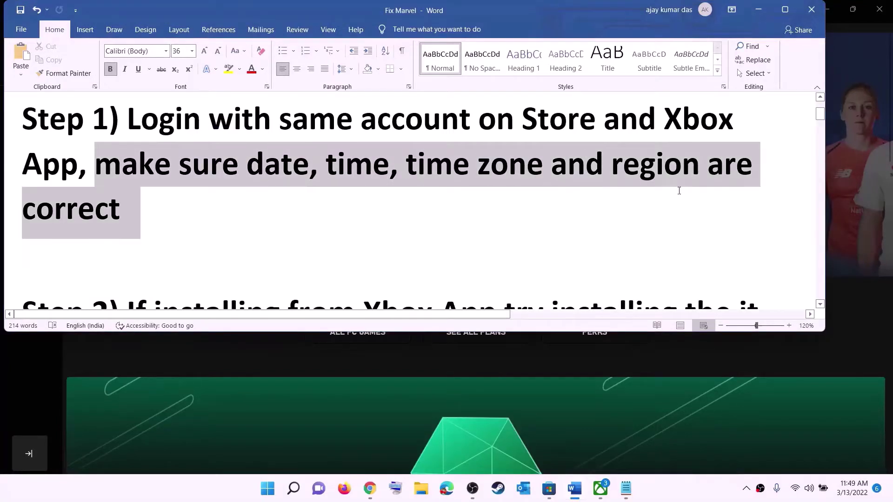
pyautogui.click(766, 12)
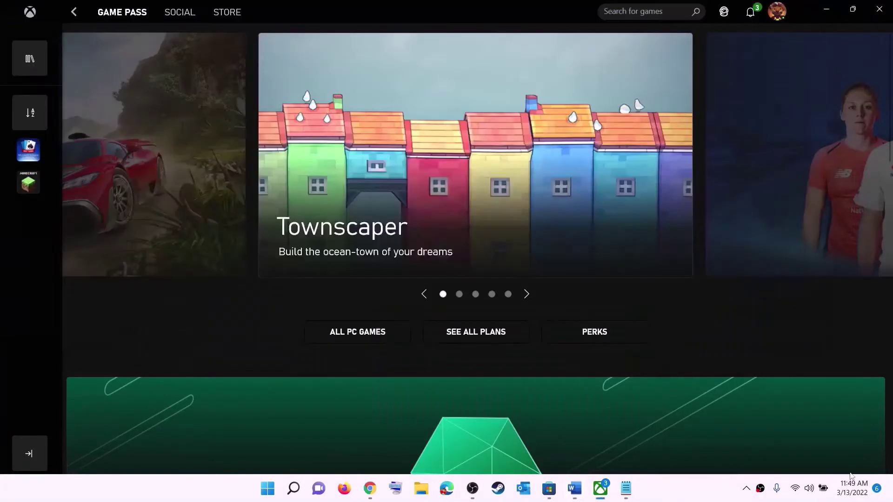
pyautogui.rightClick(848, 496)
pyautogui.click(858, 442)
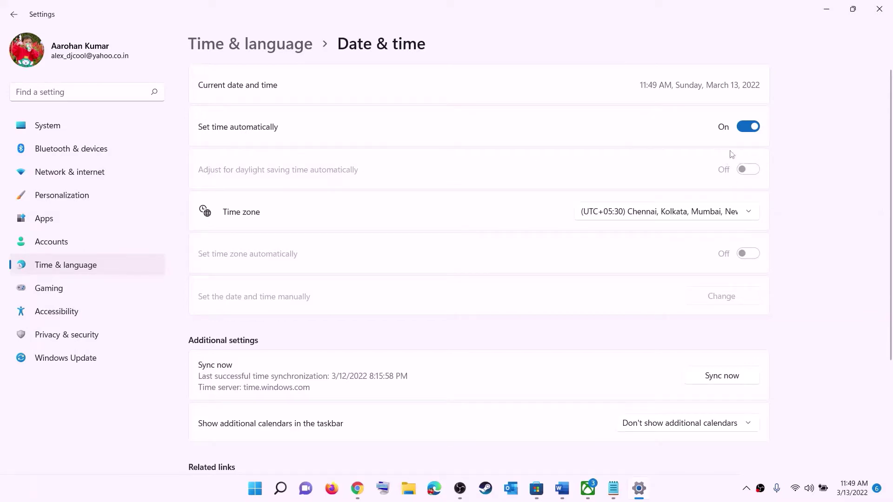
# Keep the Chennai (UTC+05:30) time zone and sync the clock now
pyautogui.click(655, 215)
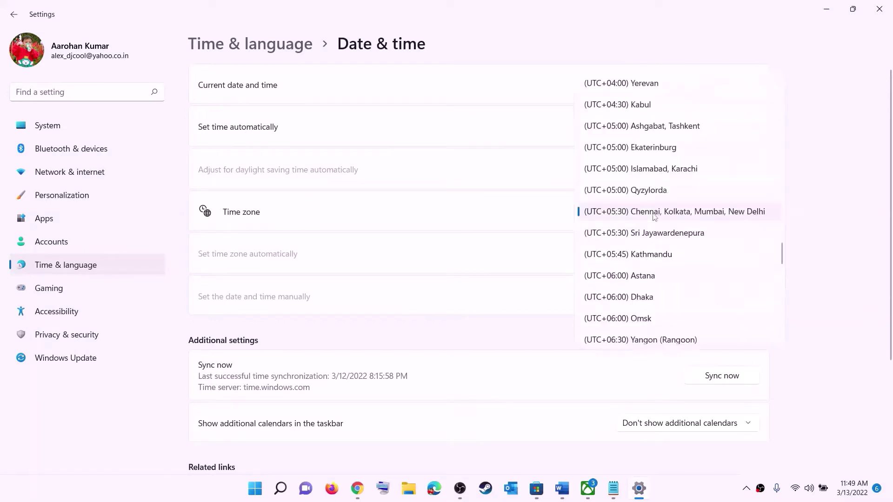
pyautogui.click(676, 212)
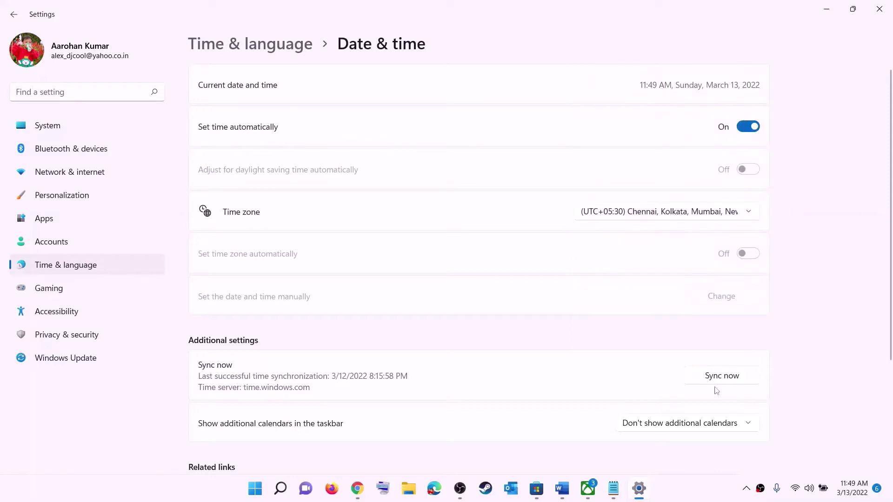
pyautogui.click(728, 379)
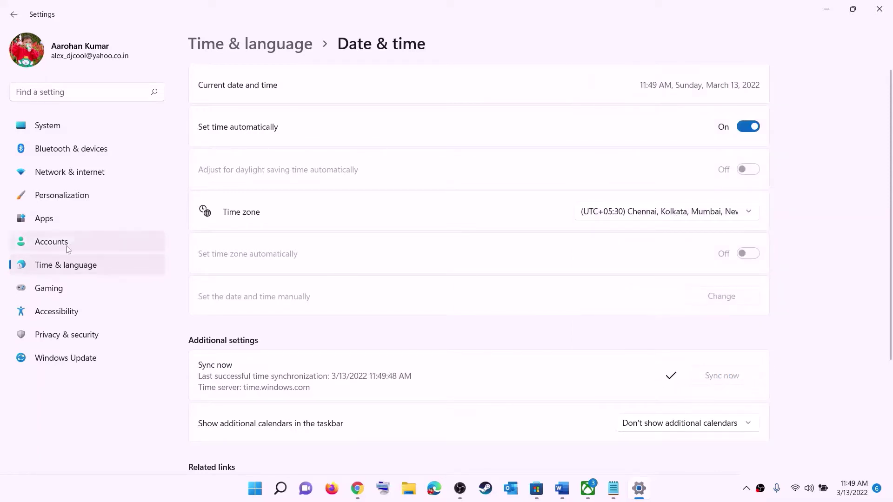
# Confirm India as the country or region under Language & region, then close Settings
pyautogui.click(67, 263)
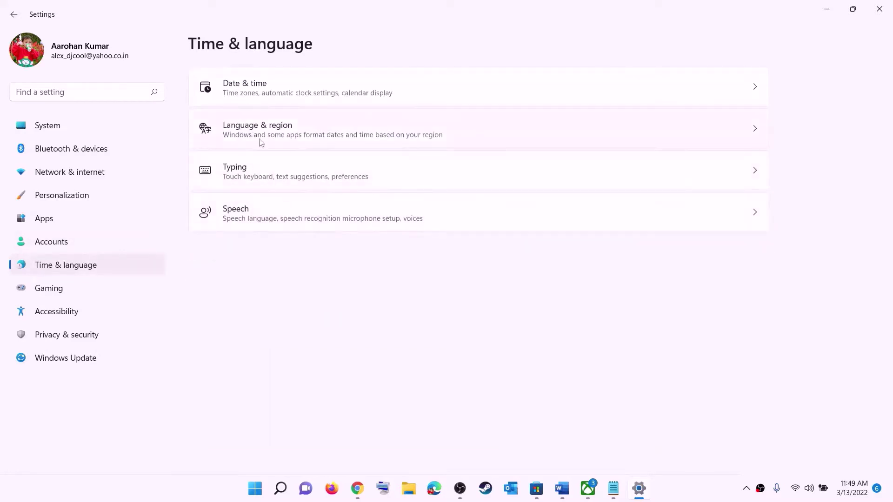
pyautogui.click(254, 141)
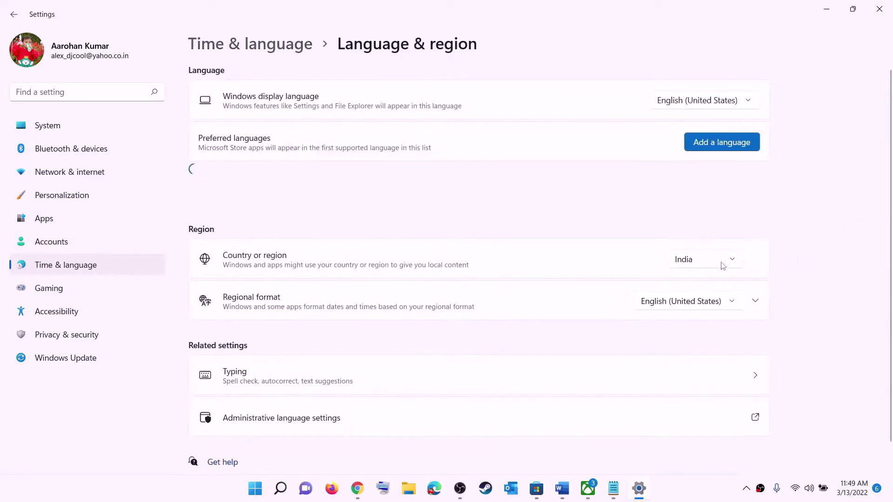
pyautogui.click(723, 263)
pyautogui.click(860, 172)
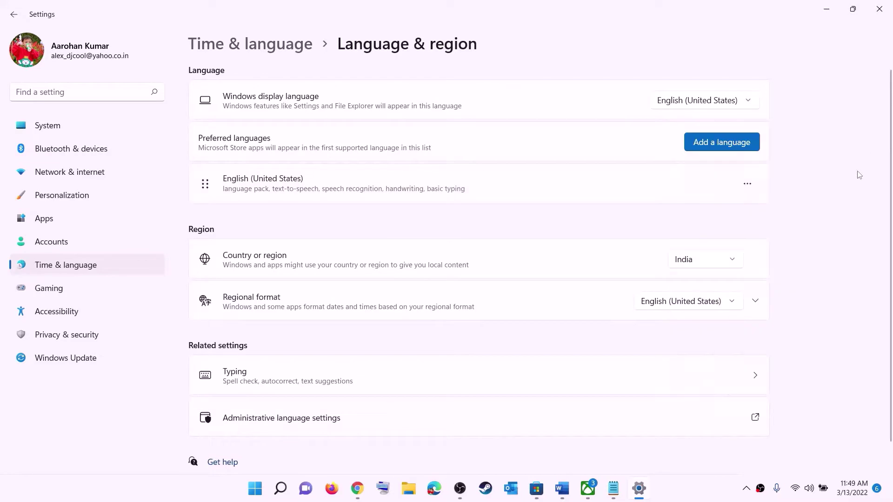
pyautogui.click(879, 9)
# Scroll Word to Step 2, highlight the Store library phrase, and bring Microsoft Store forward
pyautogui.click(574, 488)
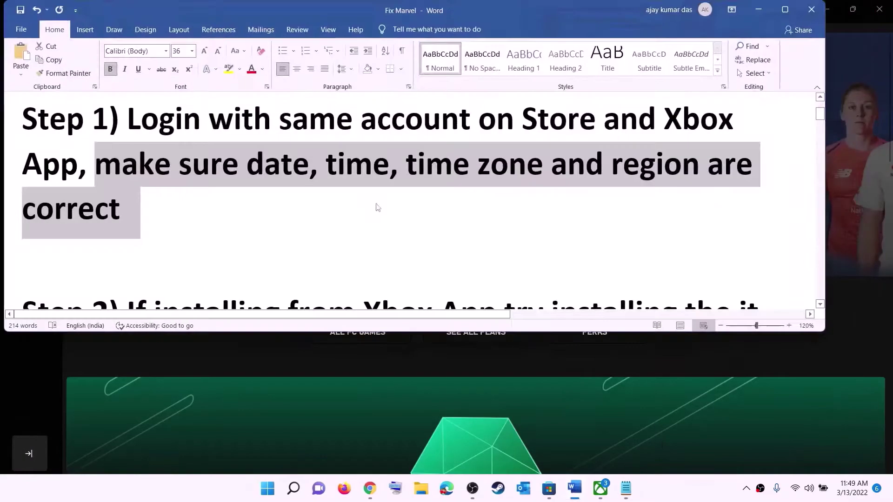
pyautogui.scroll(-2, 185, 204)
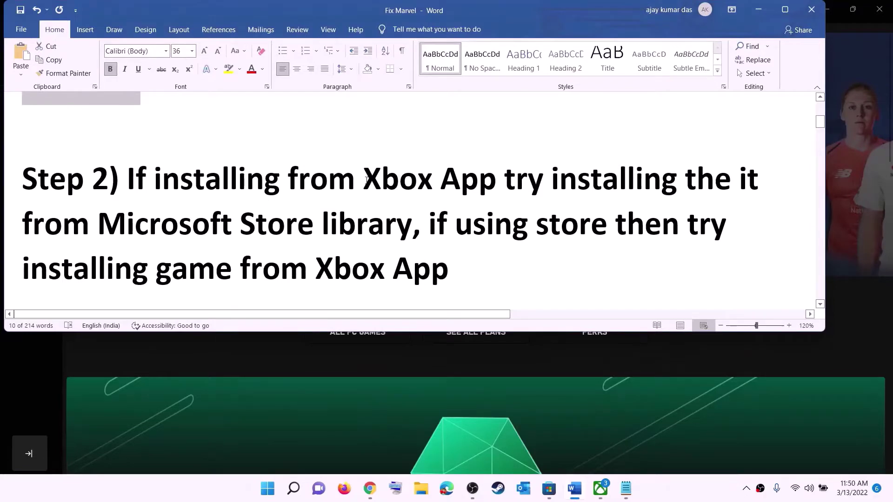
pyautogui.moveTo(365, 177); pyautogui.dragTo(412, 224)
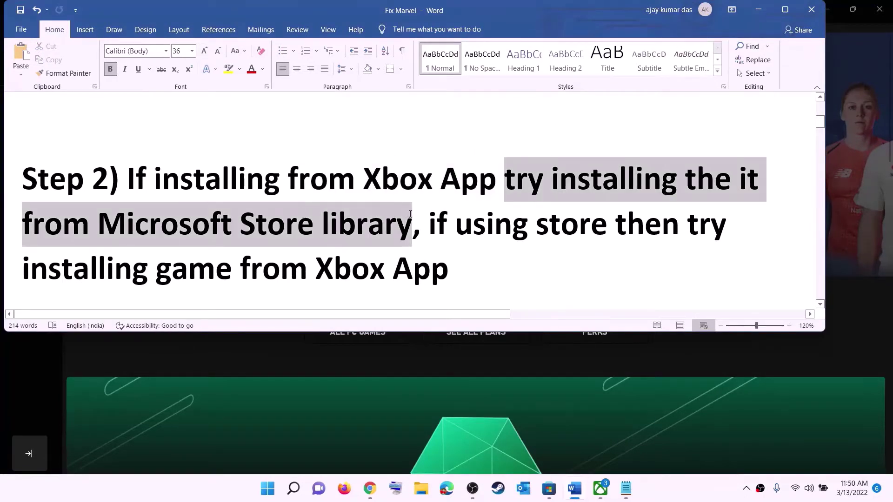
pyautogui.click(548, 492)
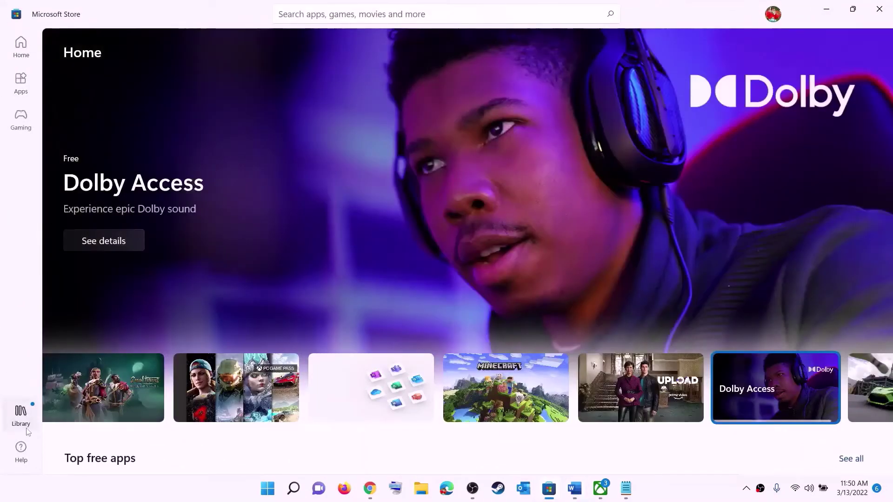
# Open the Store Library and scroll through its 33 available updates, including Xbox, then return to Word
pyautogui.click(21, 414)
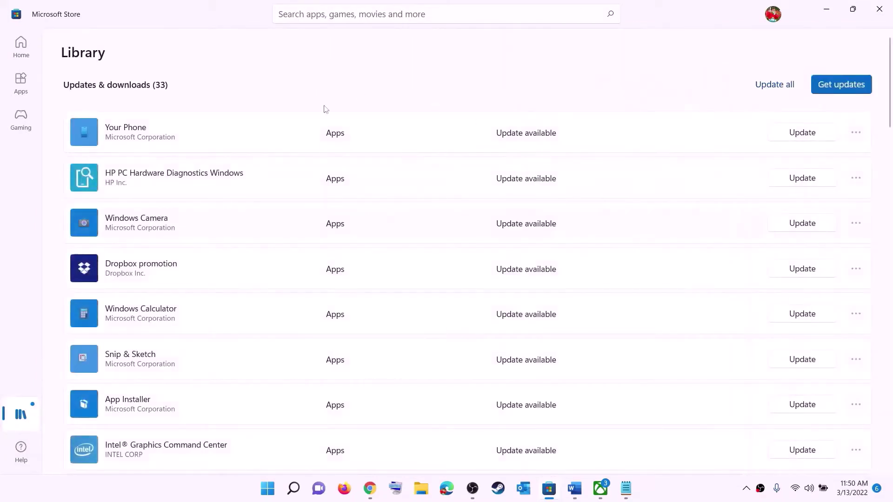
pyautogui.scroll(-1, 611, 291)
pyautogui.scroll(-6, 534, 333)
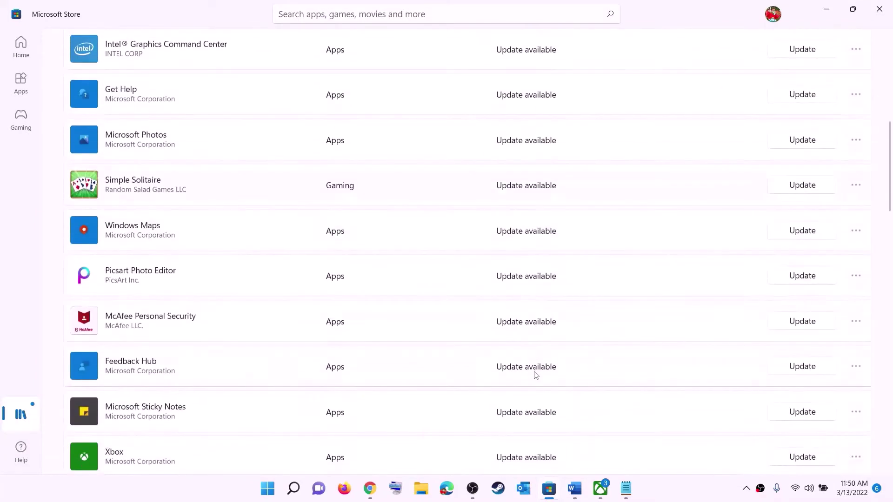
pyautogui.scroll(7, 534, 372)
pyautogui.scroll(-15, 541, 315)
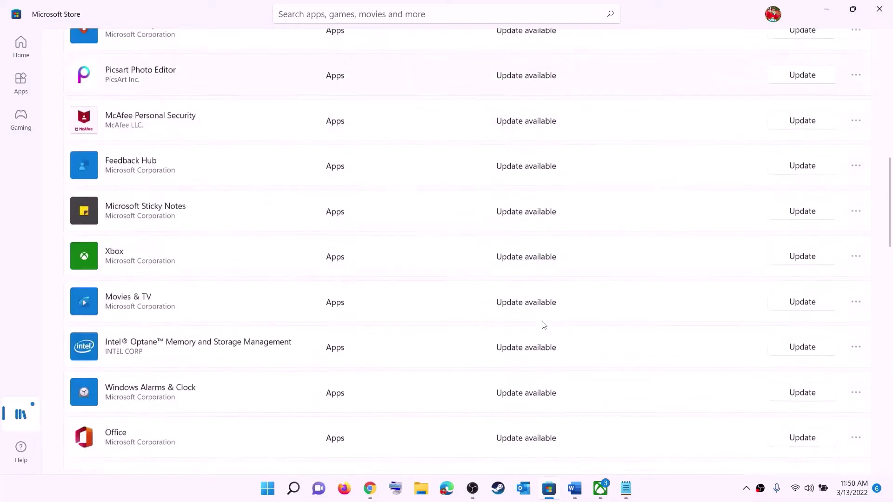
pyautogui.scroll(15, 578, 298)
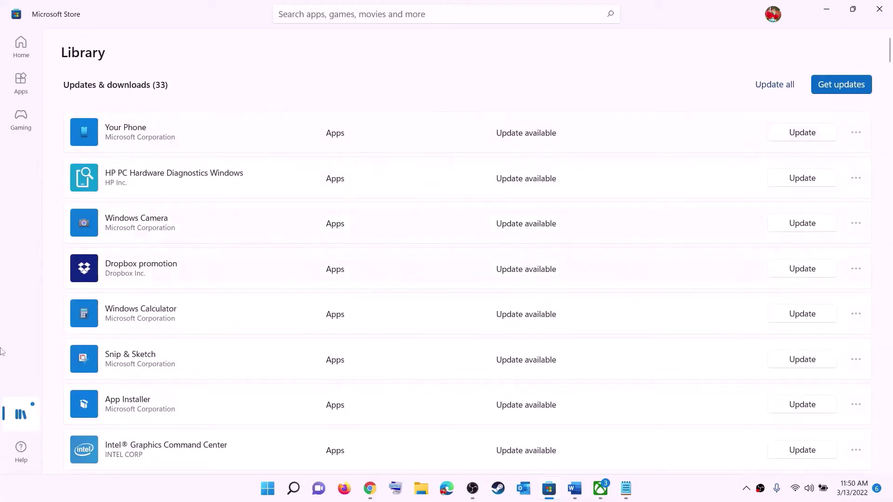
pyautogui.click(574, 488)
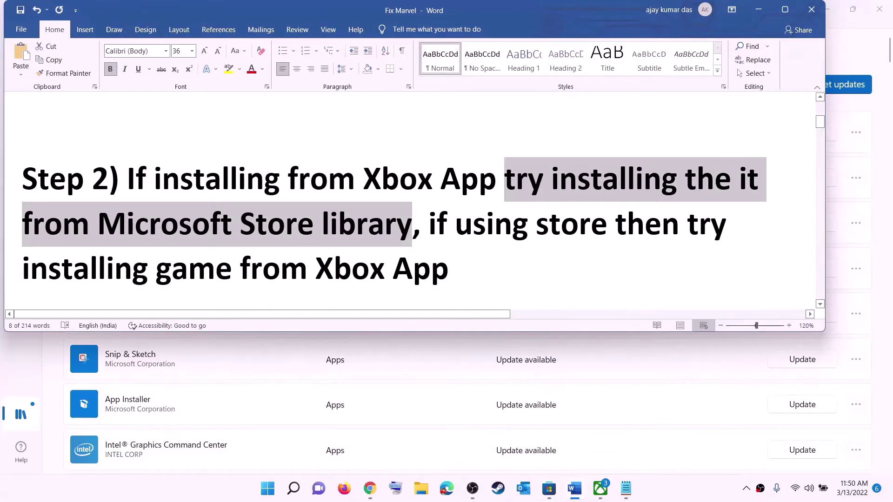
# Mark Step 2's 'using store' and Xbox App lines, briefly check the Xbox app, then return to Word
pyautogui.click(456, 223)
pyautogui.moveTo(455, 223); pyautogui.dragTo(615, 224)
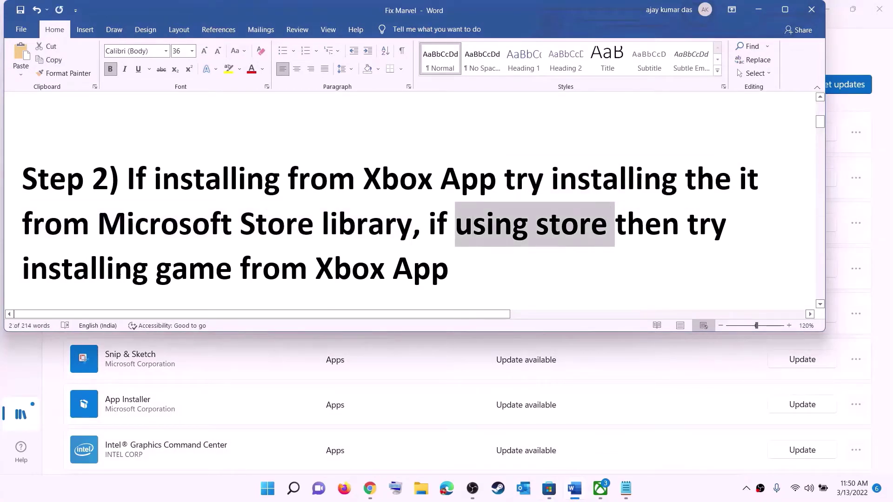
pyautogui.moveTo(140, 257); pyautogui.dragTo(465, 260)
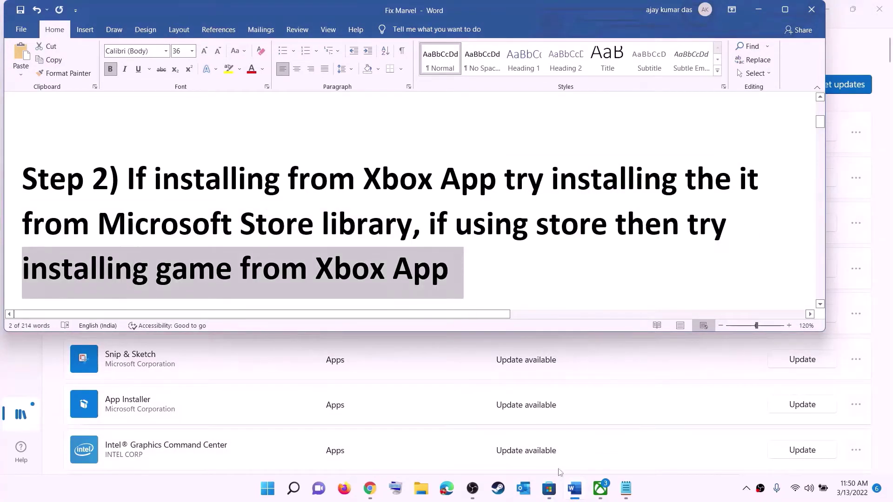
pyautogui.click(600, 489)
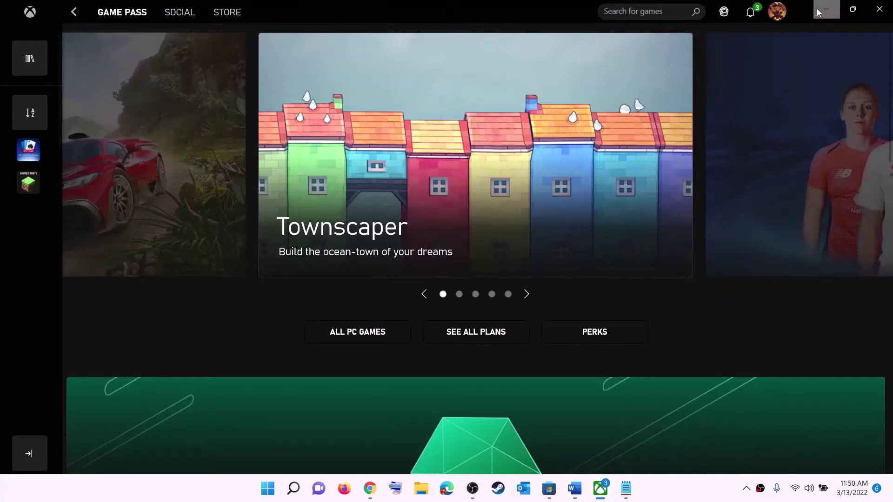
pyautogui.click(628, 11)
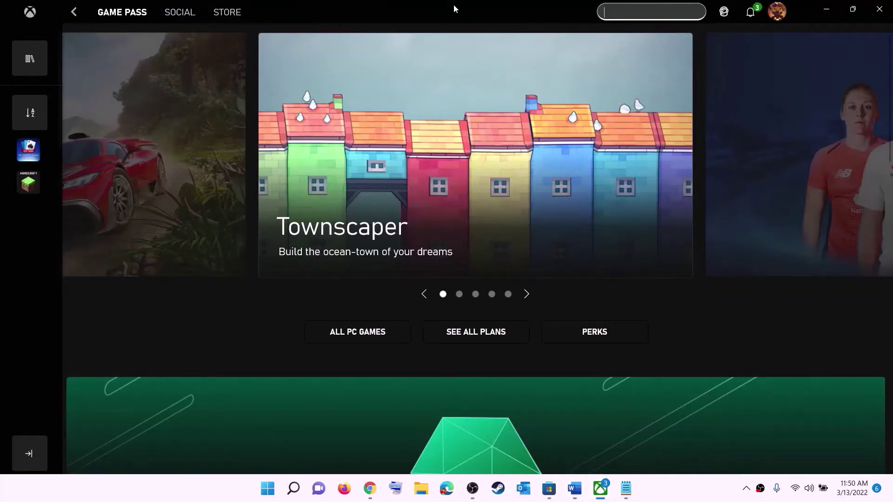
pyautogui.click(827, 9)
pyautogui.click(473, 224)
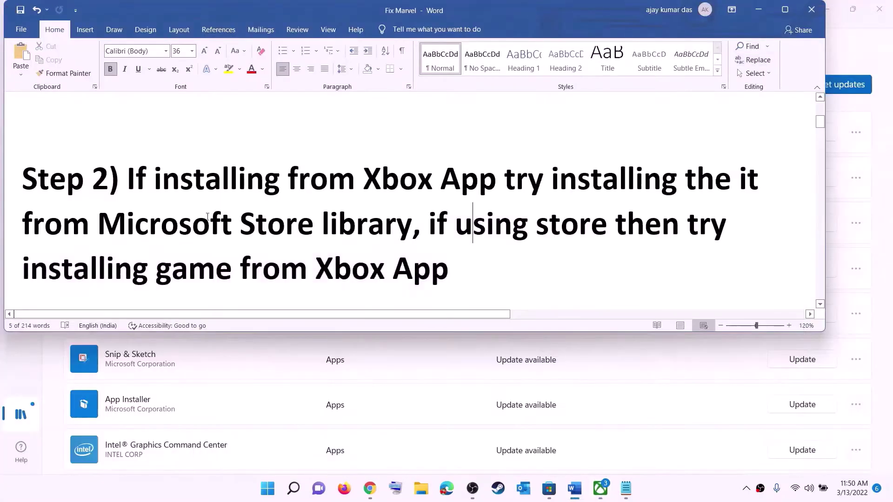
# Copy Step 3's Get-AppxPackage PowerShell command that re-registers all app packages for all users
pyautogui.scroll(-6, 275, 244)
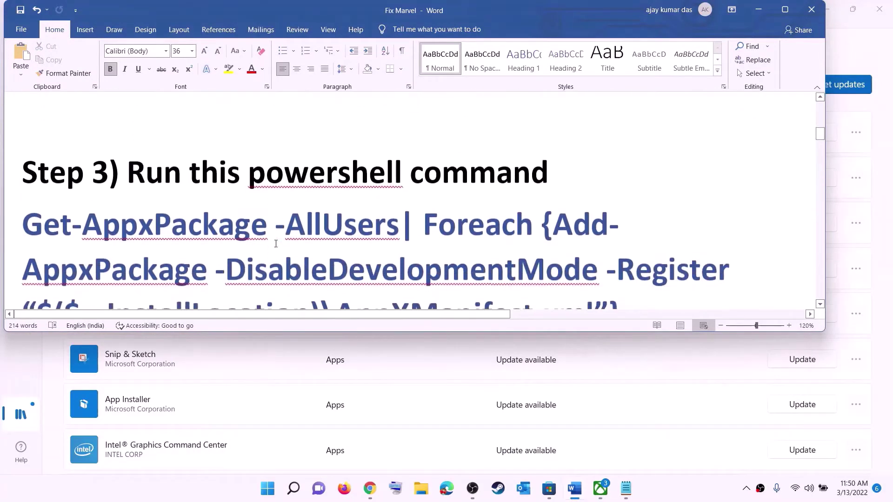
pyautogui.scroll(-1, 283, 220)
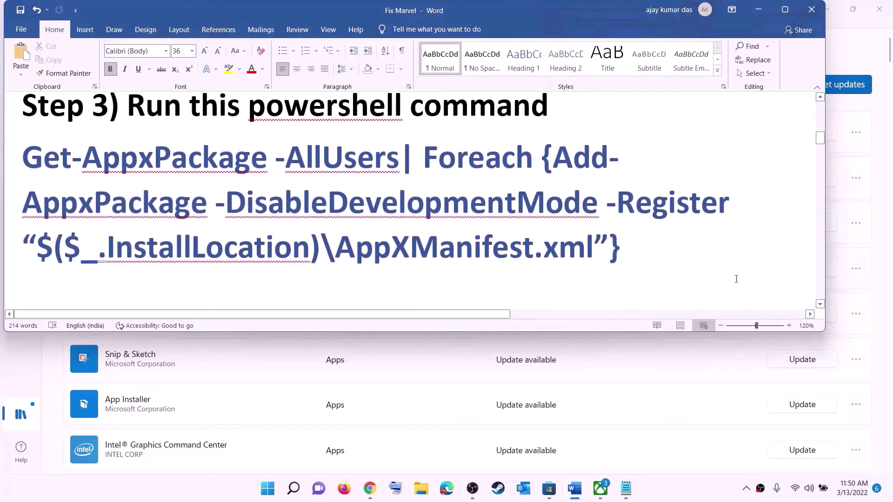
pyautogui.moveTo(623, 249); pyautogui.dragTo(22, 158)
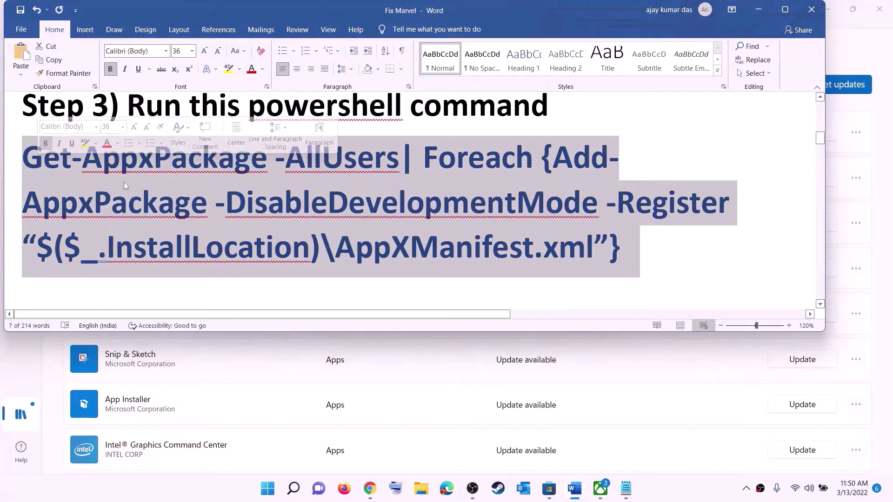
pyautogui.rightClick(124, 183)
pyautogui.click(150, 203)
# Search Start for 'powers' and run Windows PowerShell as administrator, approving the UAC prompt
pyautogui.click(268, 488)
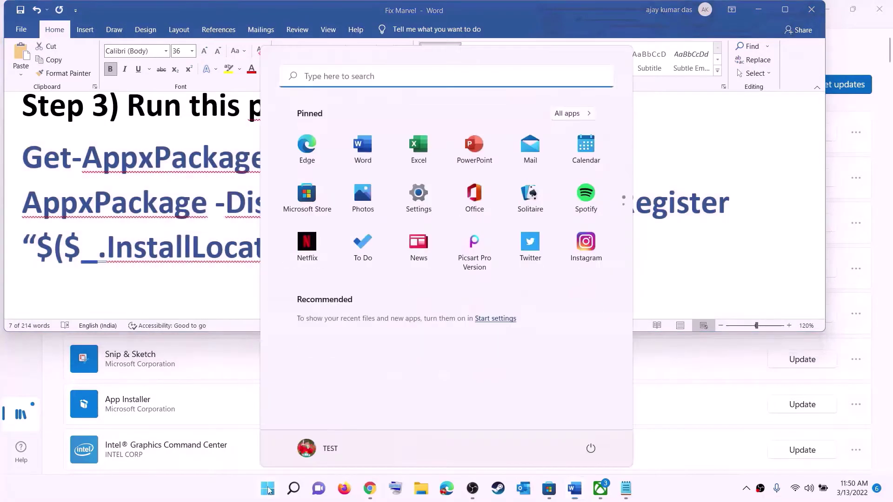
pyautogui.write('powers')
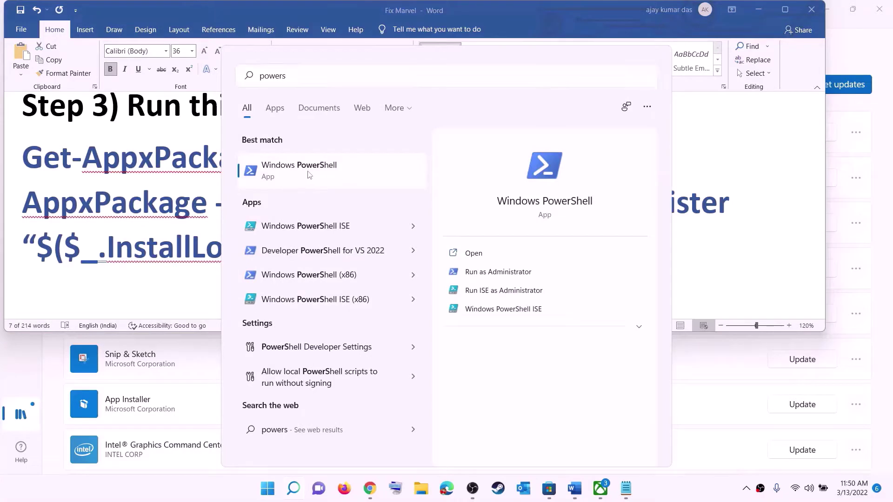
pyautogui.rightClick(310, 173)
pyautogui.click(397, 192)
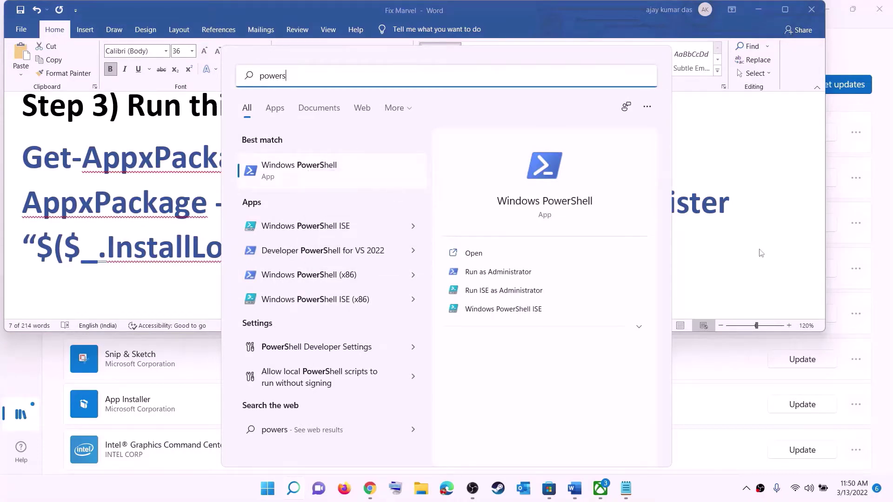
pyautogui.click(387, 333)
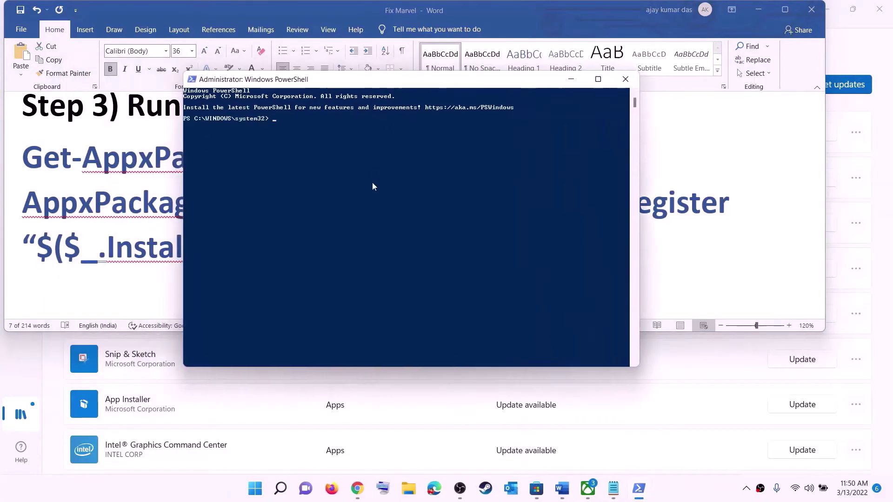
# Paste and run the Get-AppxPackage re-register command, then close PowerShell once deployment output finishes
pyautogui.hotkey('ctrl', 'v')
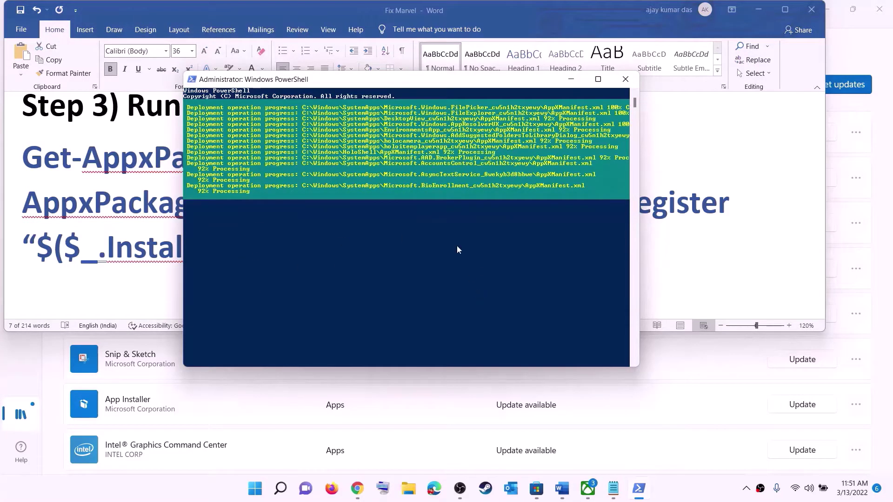
pyautogui.click(675, 491)
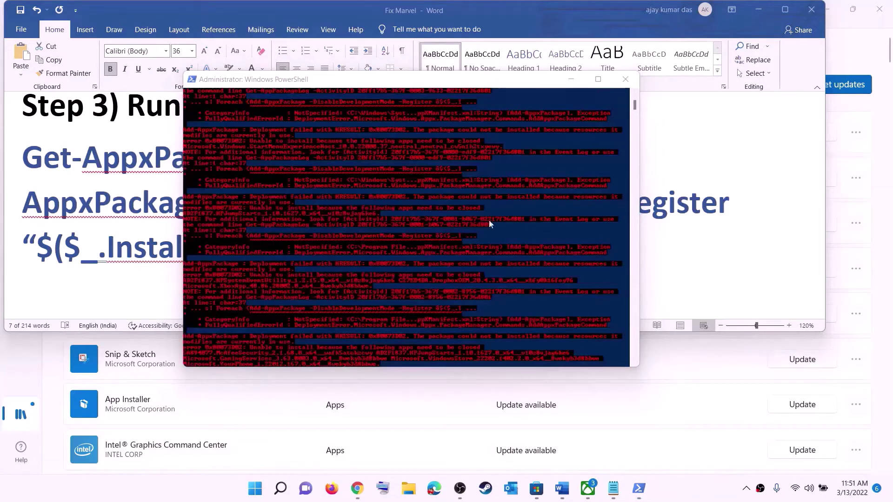
pyautogui.click(625, 79)
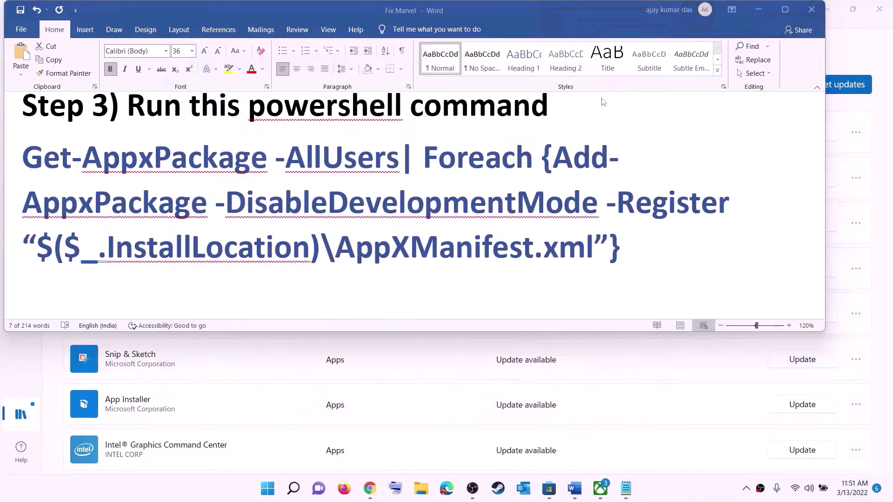
# Set the Step 4 cache folder path in Word to 14 pt so it fits on one line
pyautogui.tripleClick(369, 227)
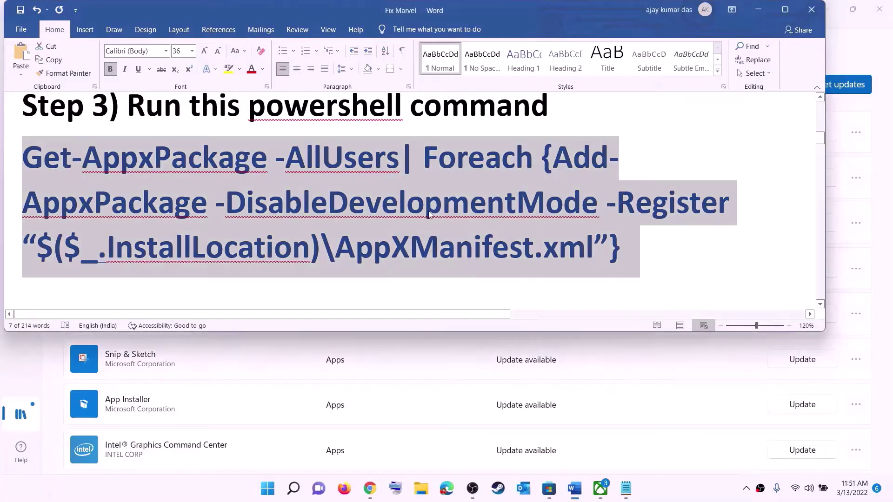
pyautogui.scroll(-4, 308, 168)
pyautogui.scroll(1, 308, 169)
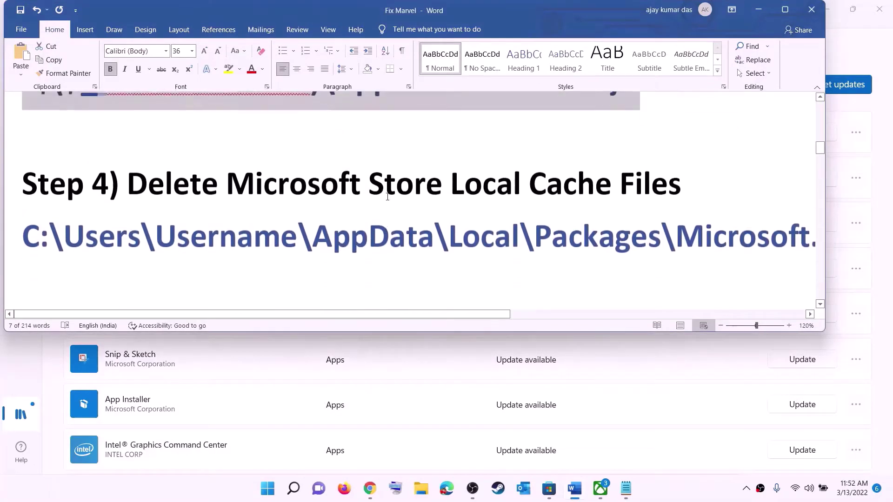
pyautogui.tripleClick(441, 244)
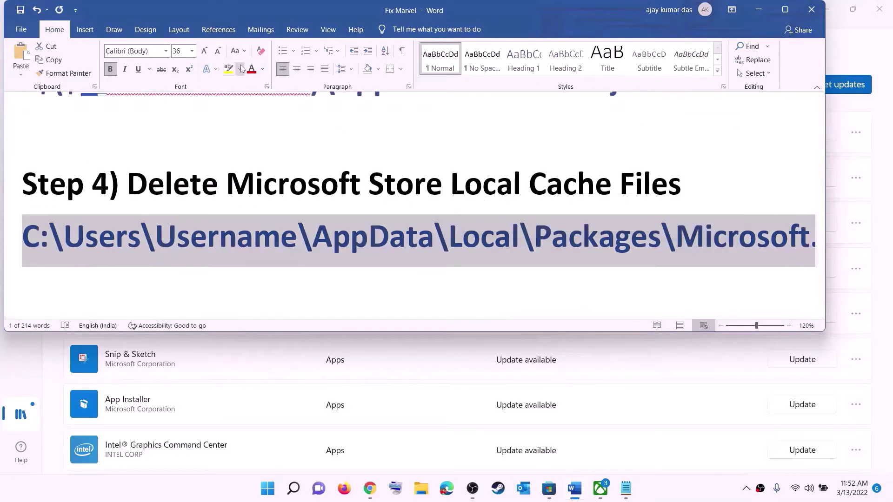
pyautogui.click(192, 51)
pyautogui.click(177, 120)
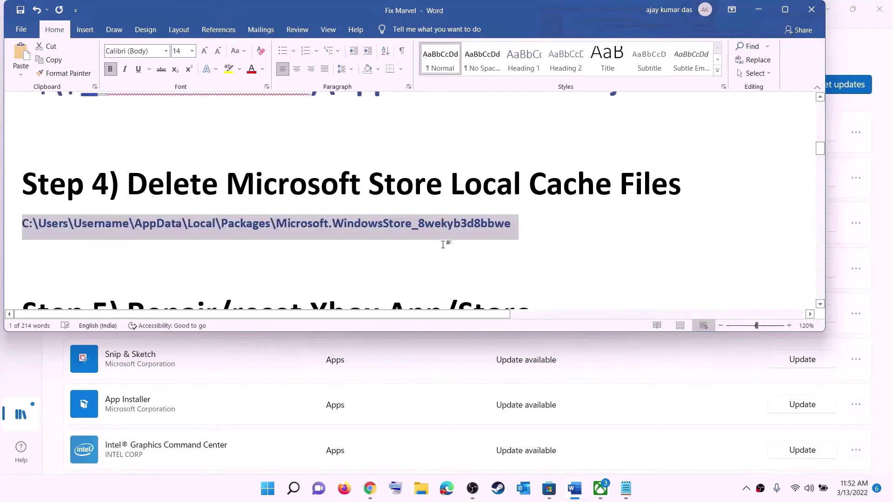
# Open File Explorer at This PC
pyautogui.click(442, 224)
pyautogui.click(420, 489)
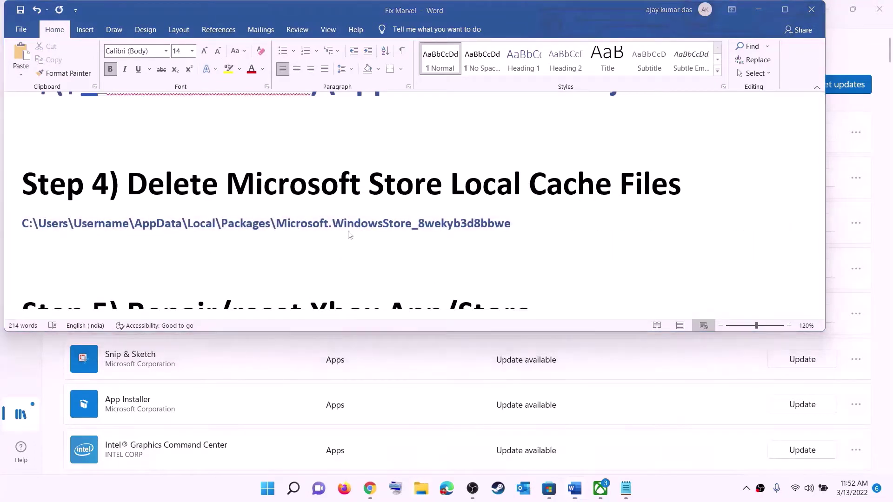
pyautogui.click(45, 232)
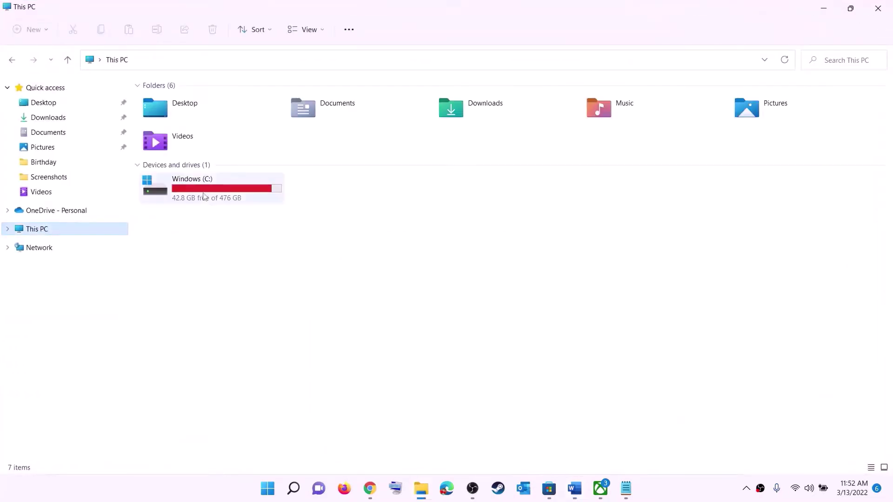
# Browse from the Windows (C:) drive through Users and the user's profile into AppData
pyautogui.doubleClick(204, 195)
pyautogui.scroll(-3, 231, 282)
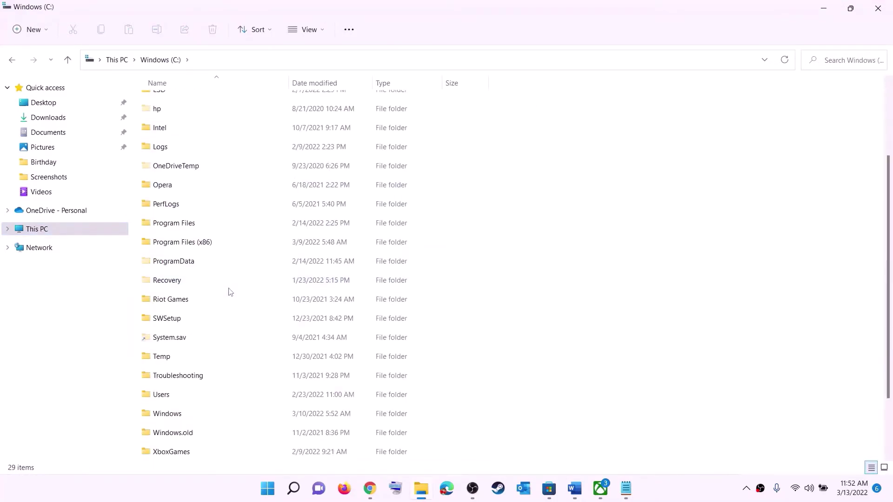
pyautogui.click(204, 322)
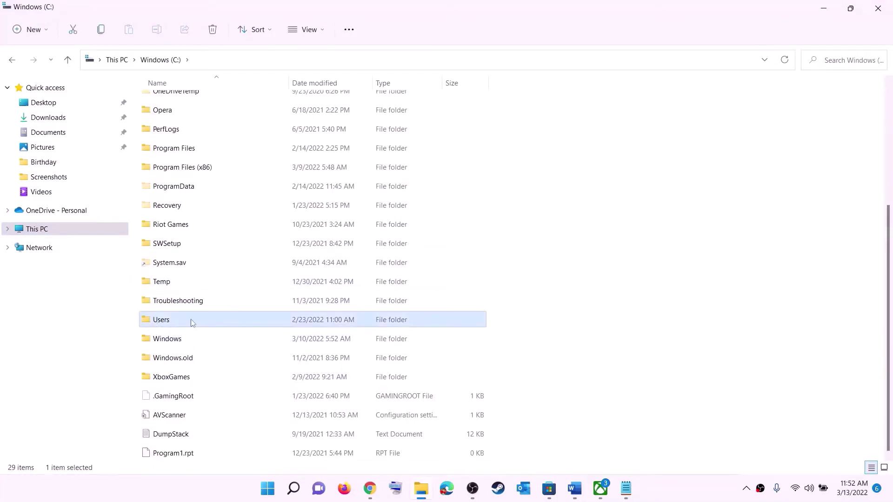
pyautogui.doubleClick(192, 323)
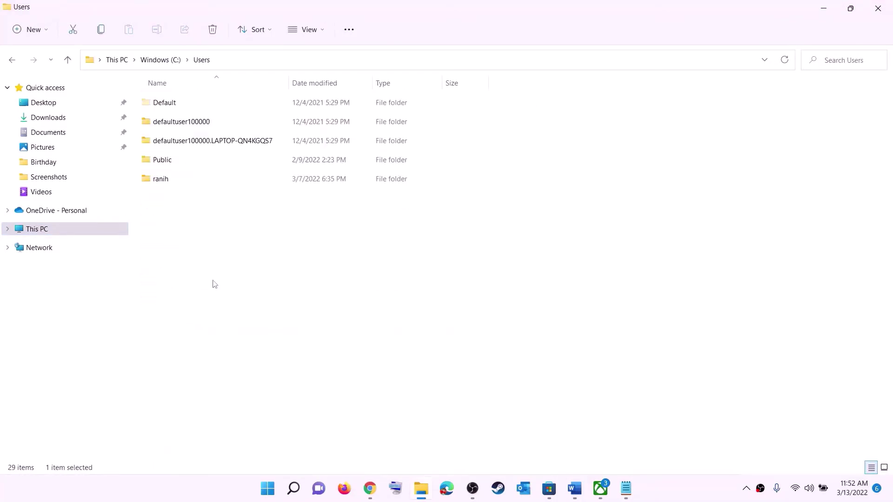
pyautogui.doubleClick(169, 185)
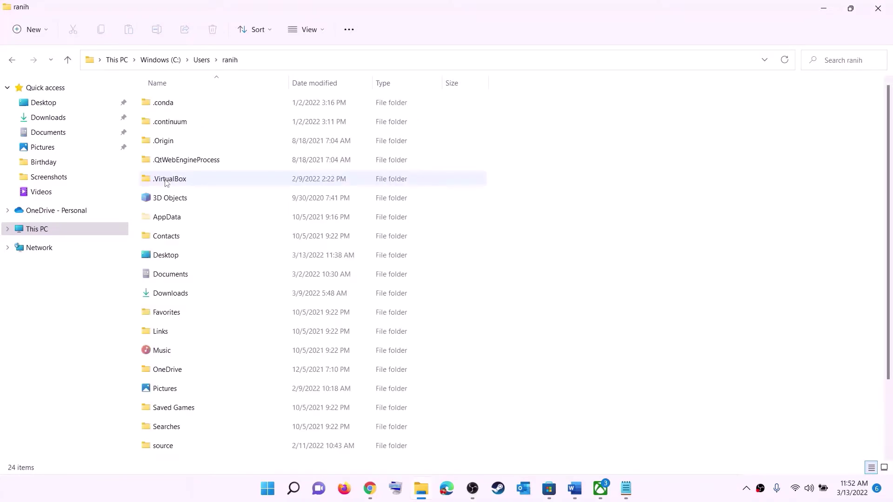
pyautogui.click(162, 222)
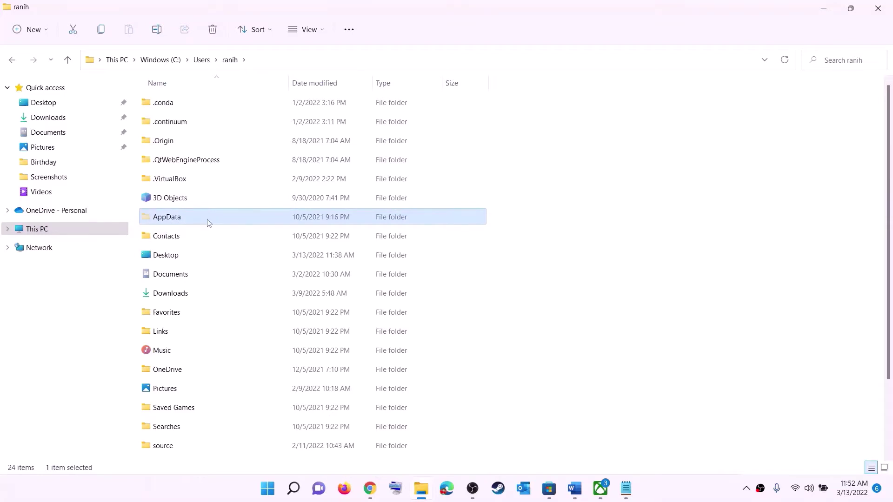
pyautogui.click(324, 31)
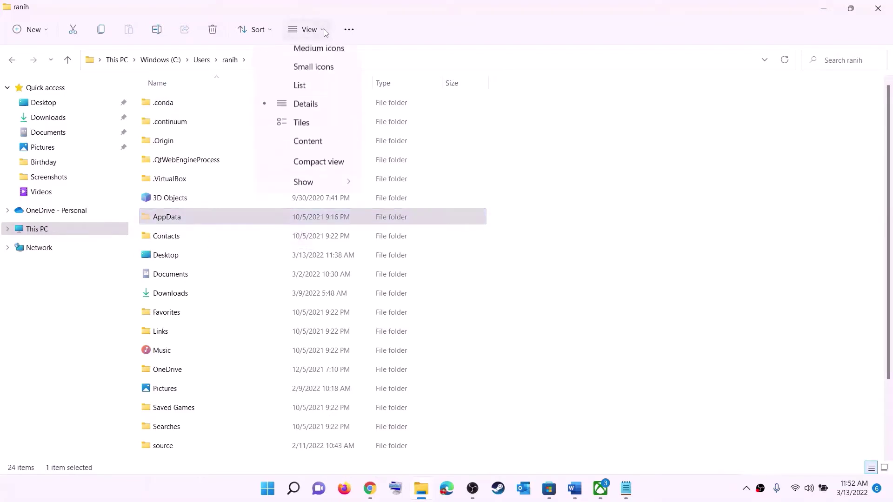
pyautogui.moveTo(329, 227)
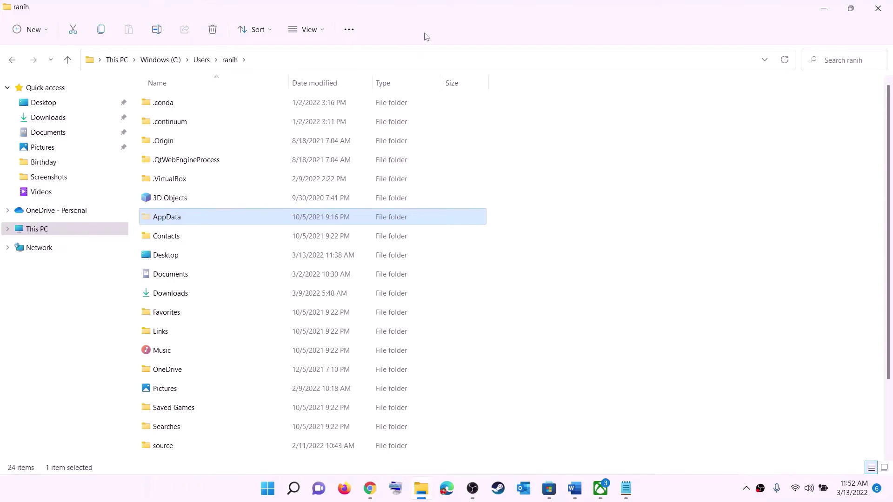
pyautogui.click(197, 220)
pyautogui.click(216, 217)
pyautogui.doubleClick(204, 220)
# Go into Local\Packages and scroll down the list of package folders
pyautogui.click(170, 105)
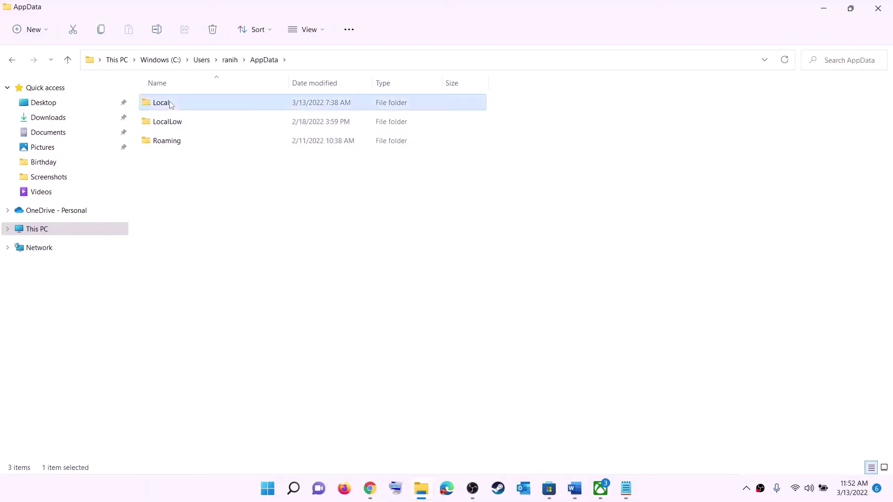
pyautogui.doubleClick(179, 100)
pyautogui.click(203, 222)
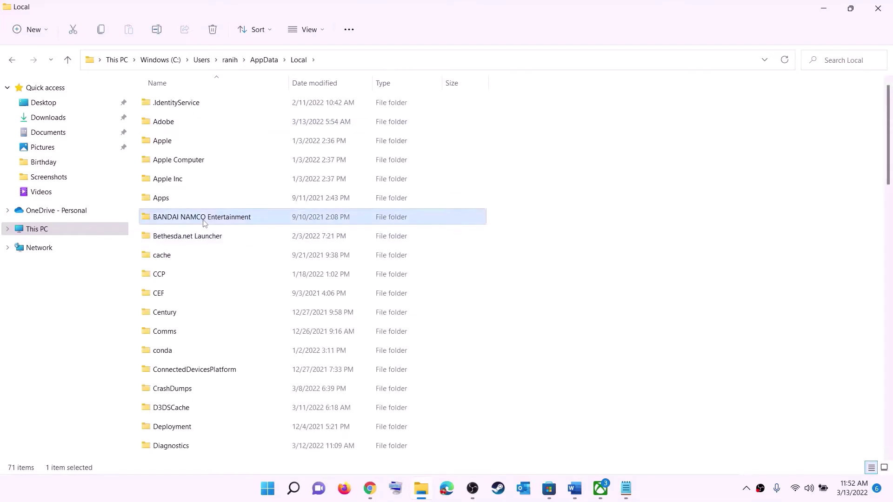
pyautogui.press('p')
pyautogui.click(188, 101)
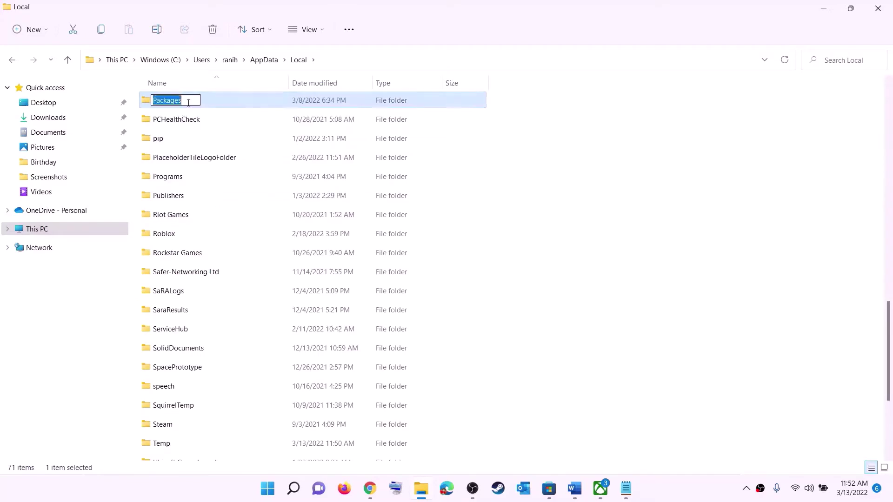
pyautogui.doubleClick(208, 99)
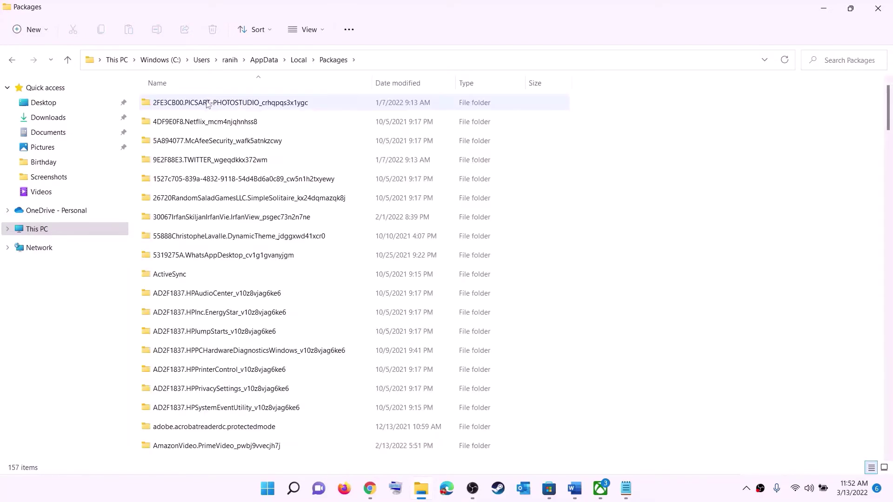
pyautogui.scroll(-5, 261, 281)
pyautogui.scroll(-13, 262, 280)
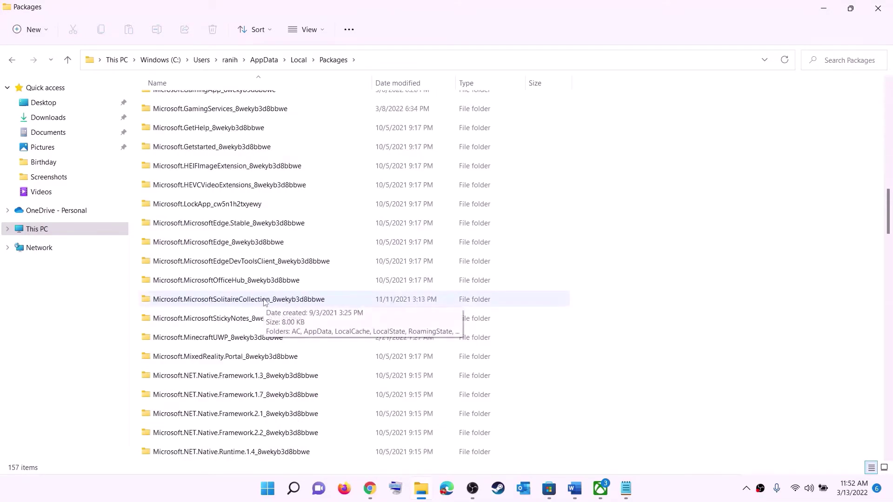
pyautogui.scroll(-11, 280, 319)
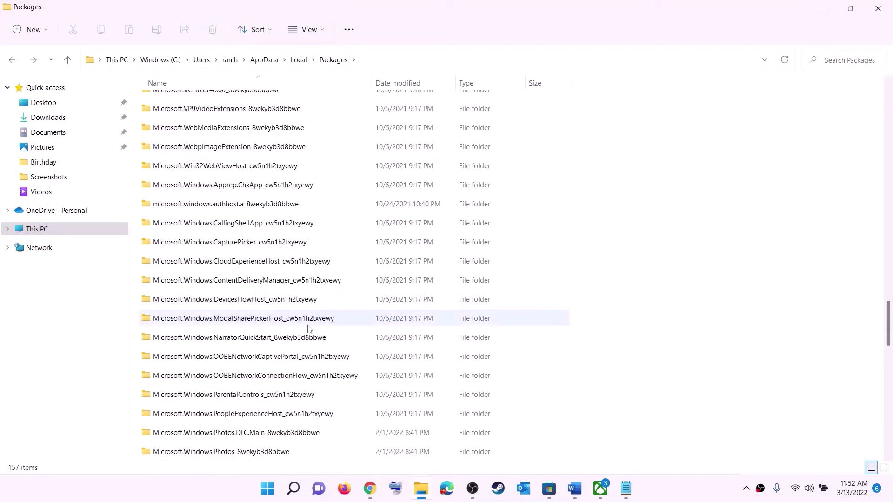
pyautogui.scroll(-6, 308, 328)
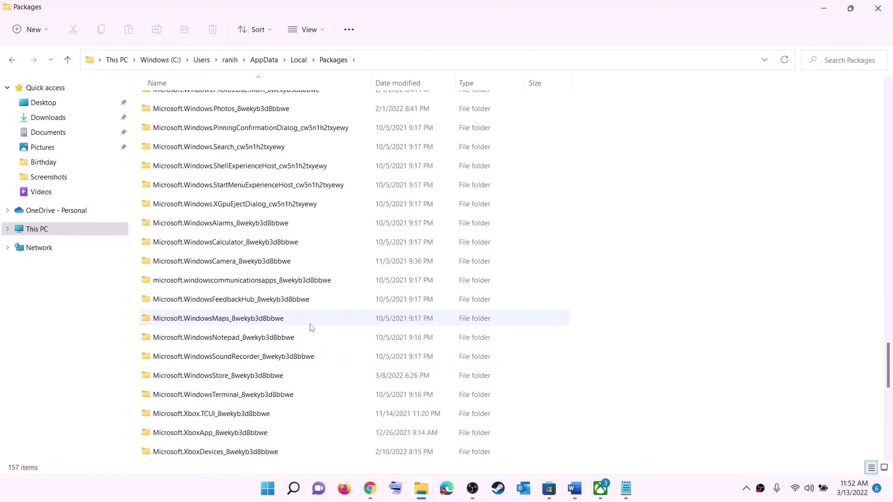
# Open Microsoft.WindowsStore_8wekyb3d8bbwe and delete its LocalCache folder
pyautogui.click(186, 377)
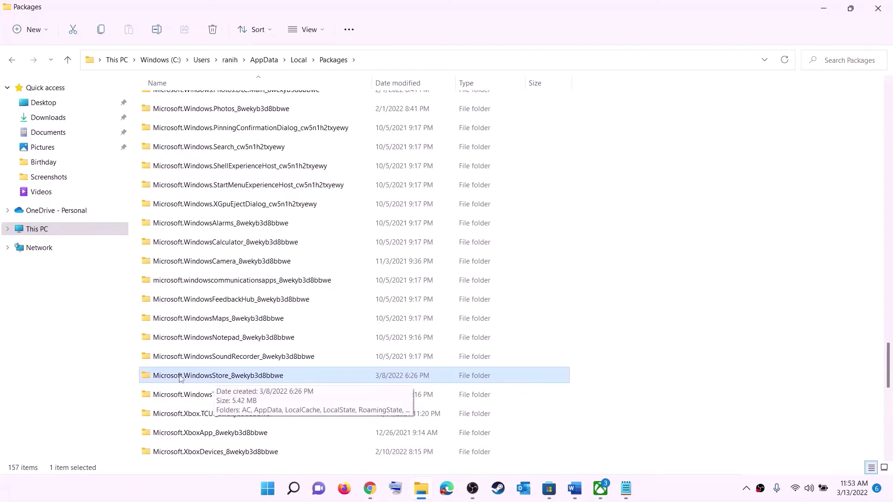
pyautogui.click(251, 381)
pyautogui.press('Escape')
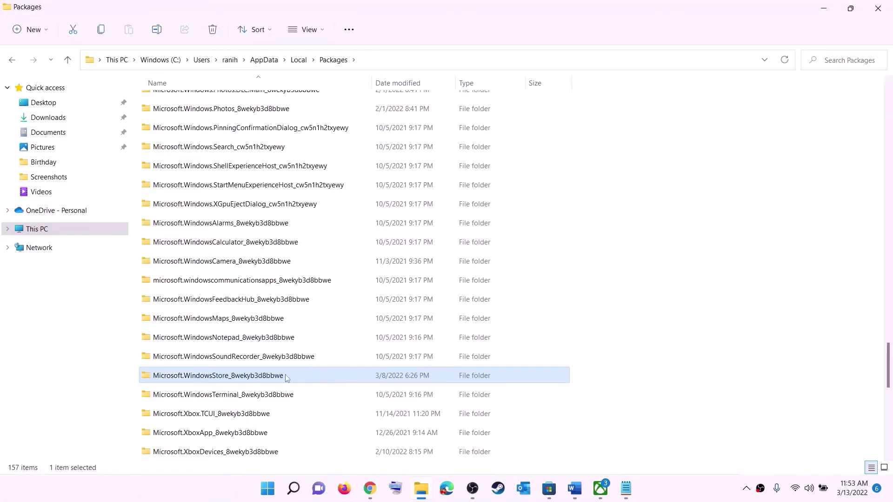
pyautogui.click(286, 377)
pyautogui.click(318, 379)
pyautogui.doubleClick(318, 380)
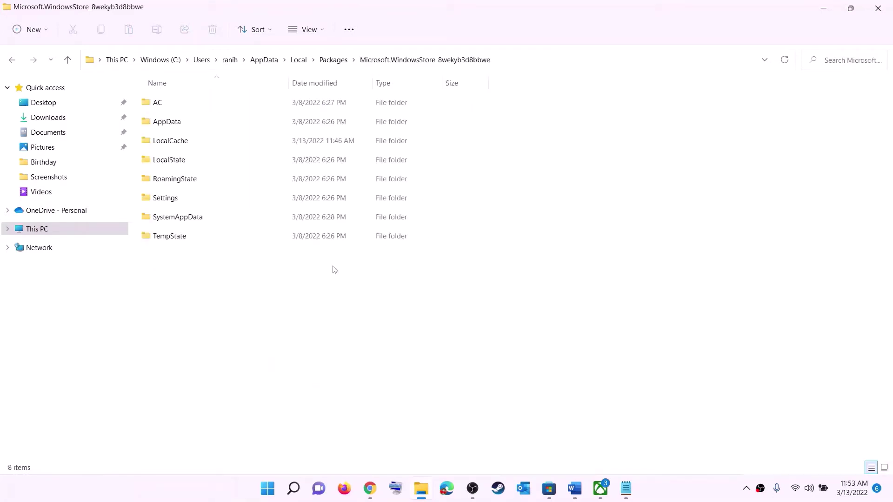
pyautogui.click(171, 143)
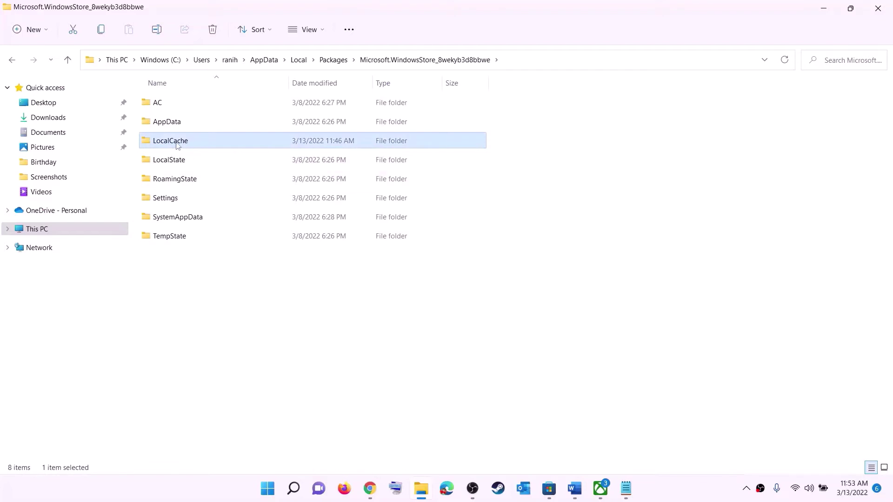
pyautogui.rightClick(184, 147)
pyautogui.click(262, 156)
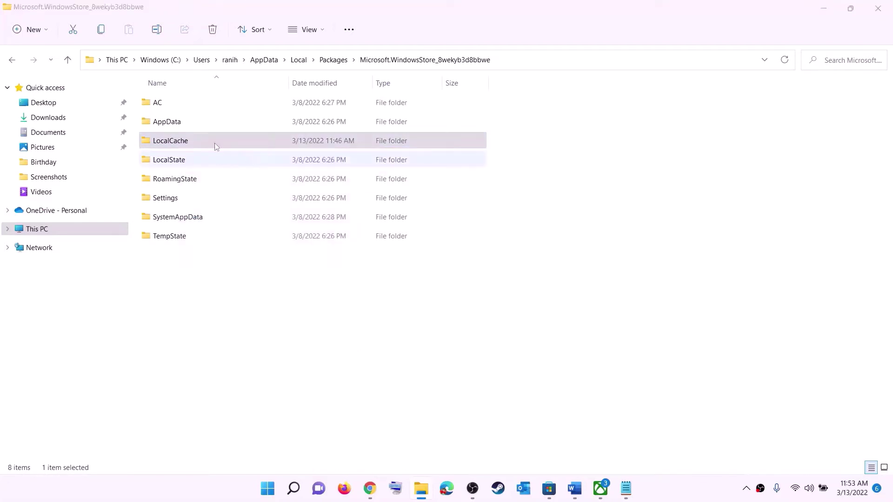
# Move on to Step 5 in the Word checklist, highlighting its heading
pyautogui.click(276, 489)
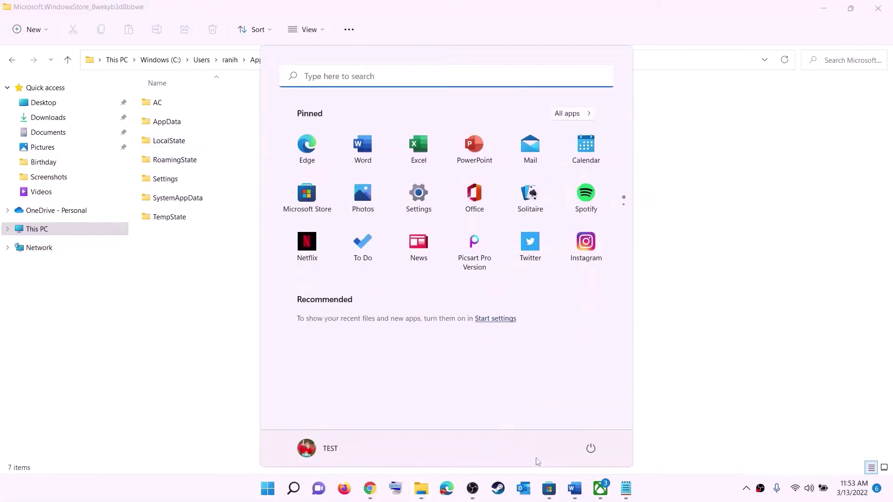
pyautogui.click(590, 448)
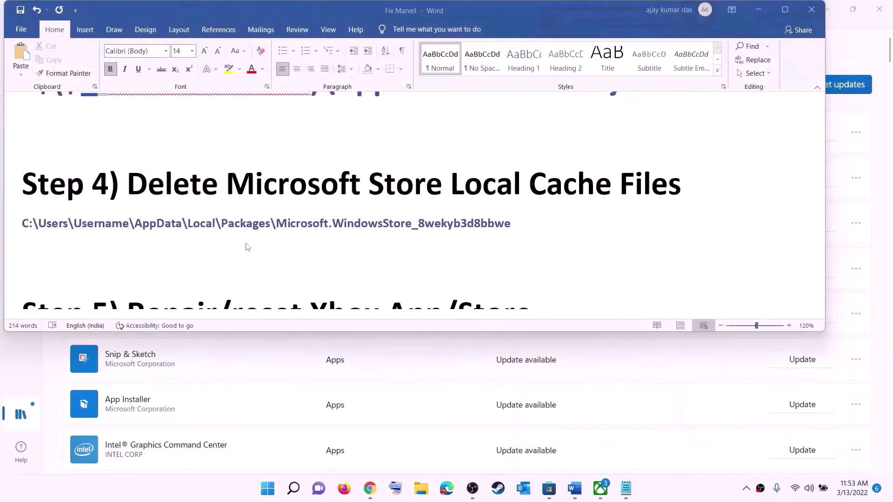
pyautogui.scroll(-5, 251, 245)
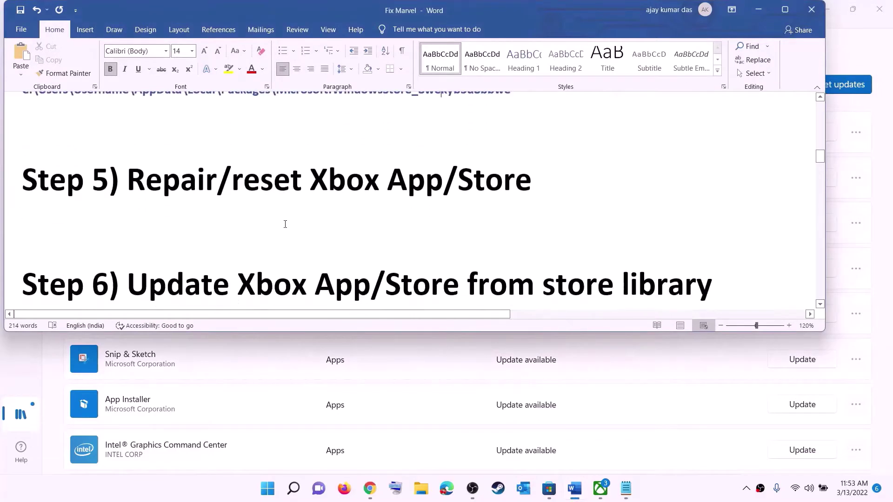
pyautogui.scroll(3, 279, 239)
pyautogui.moveTo(217, 246); pyautogui.dragTo(550, 248)
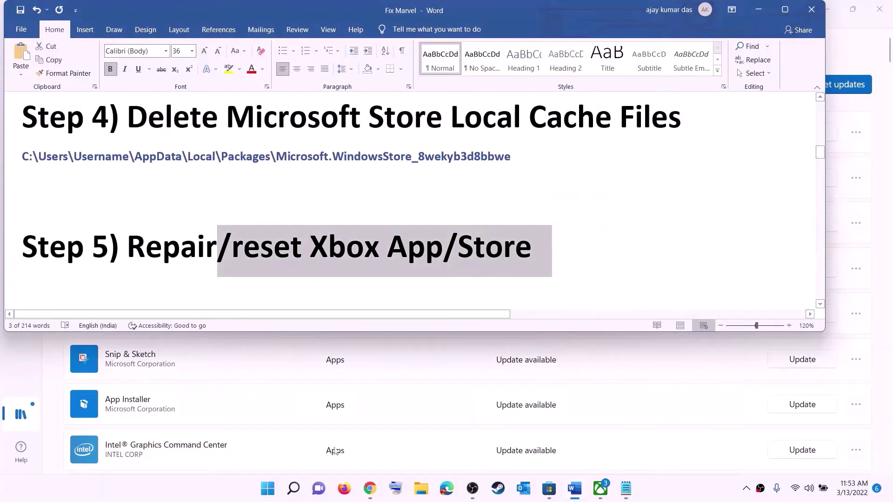
pyautogui.click(267, 489)
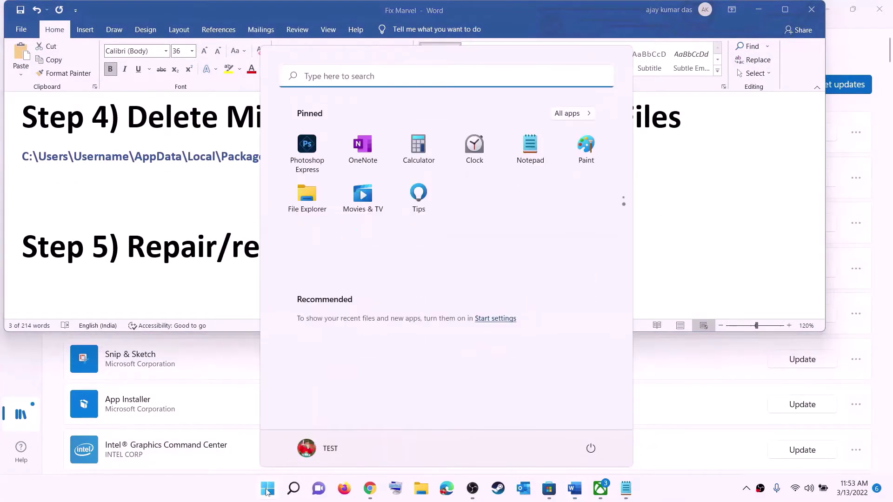
# Search Start for 'xbox' and open the Xbox app's App settings page
pyautogui.write('xbox')
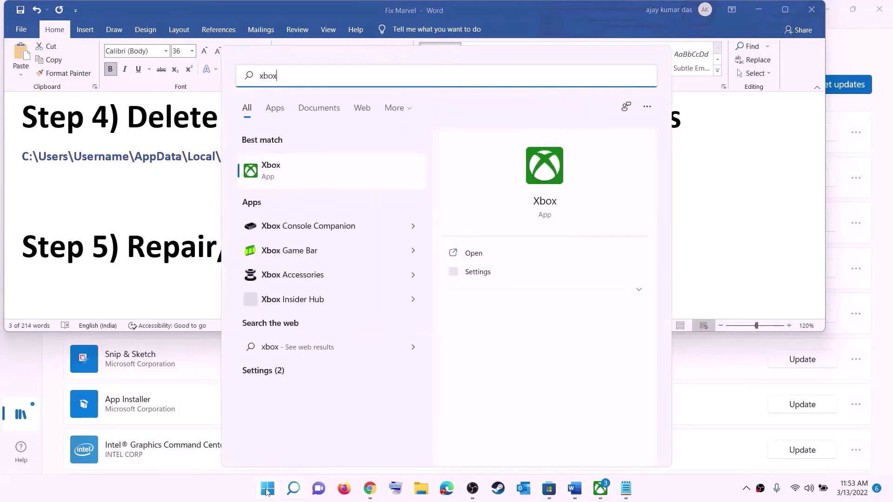
pyautogui.rightClick(279, 174)
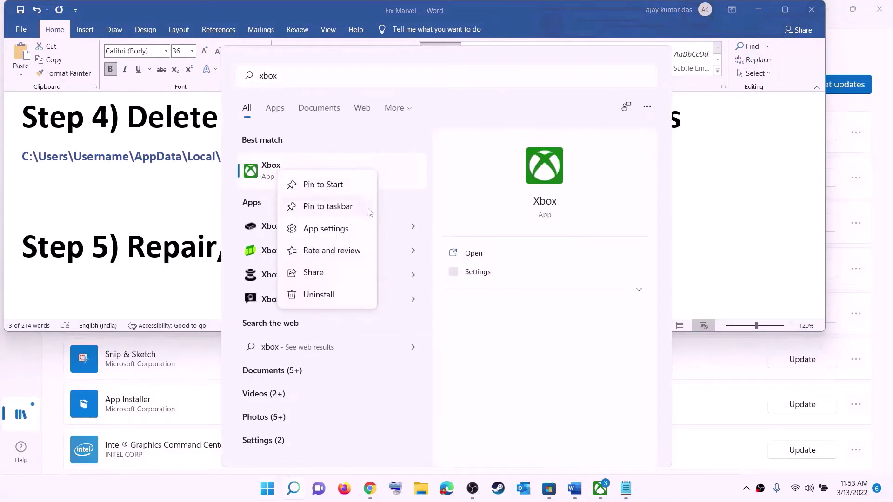
pyautogui.click(334, 230)
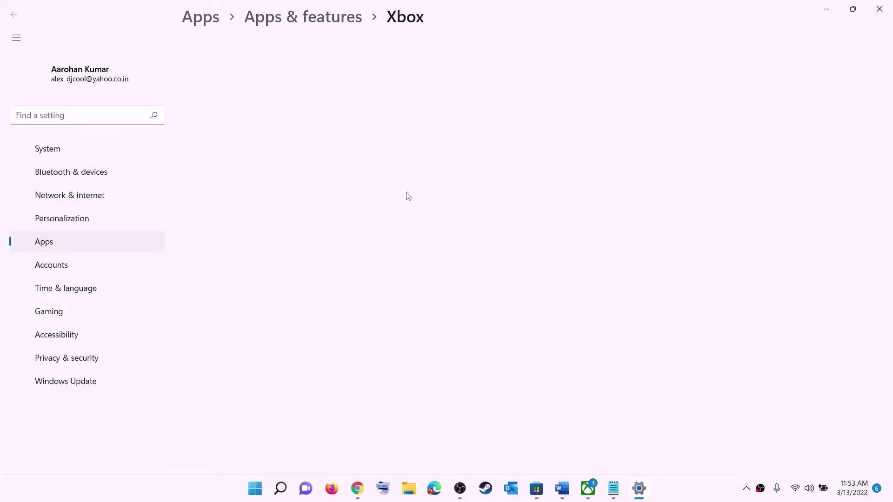
# Repair the Xbox app, then reset it and confirm the reset
pyautogui.scroll(-10, 380, 248)
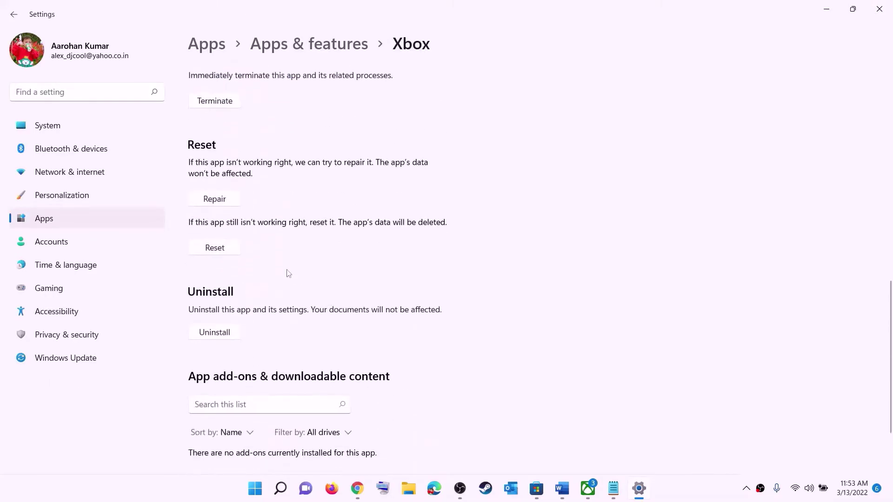
pyautogui.click(214, 200)
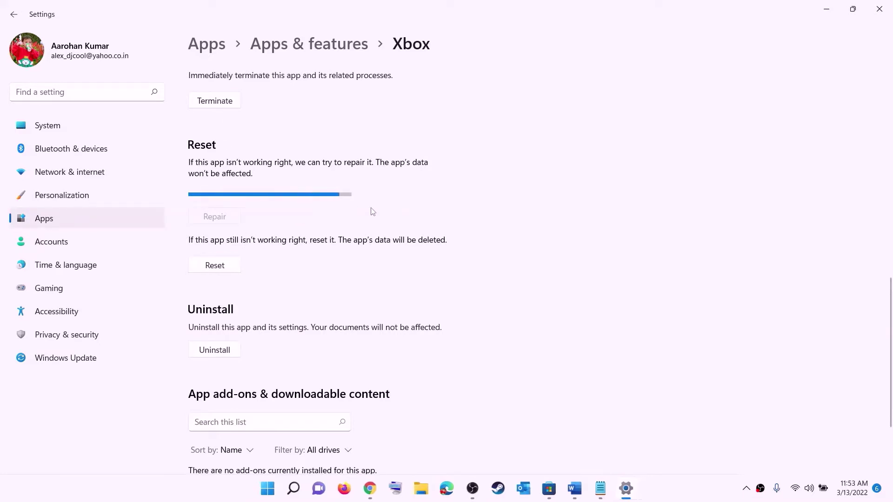
pyautogui.click(217, 249)
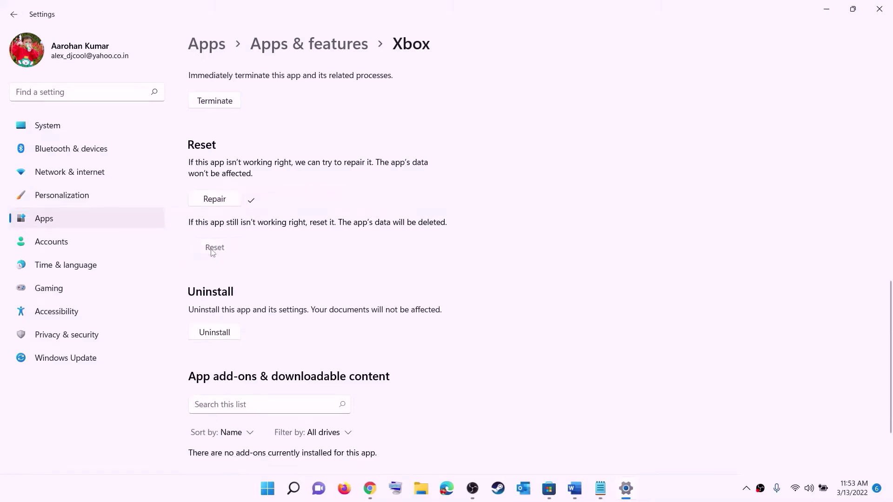
pyautogui.click(267, 219)
pyautogui.click(266, 494)
# Open Microsoft Store's app settings from a 'store' search, then repair and reset it
pyautogui.write('store')
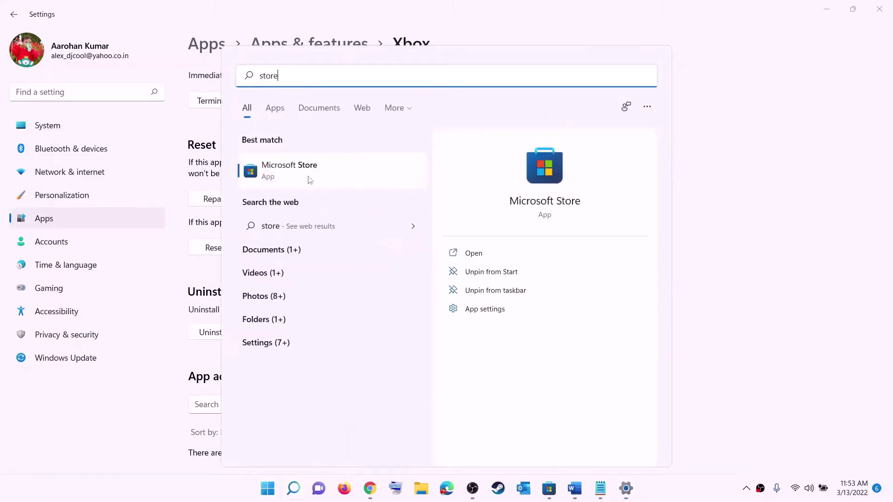
pyautogui.rightClick(290, 179)
pyautogui.click(346, 243)
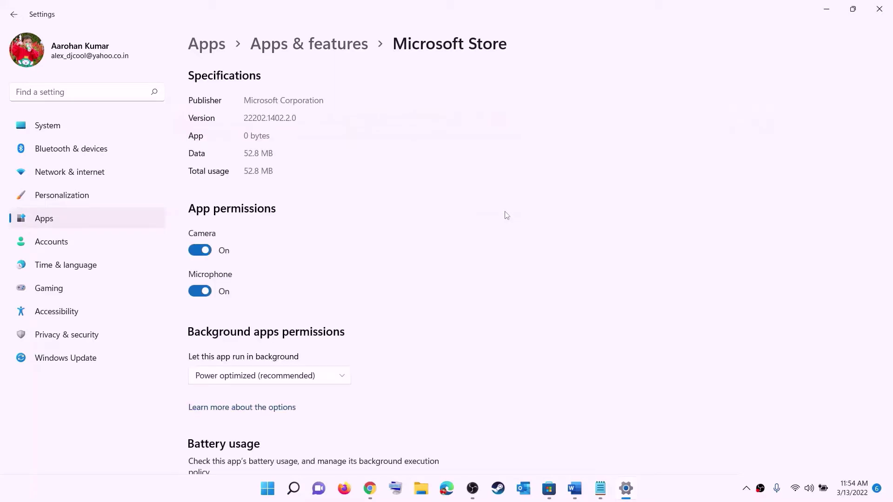
pyautogui.scroll(-10, 246, 354)
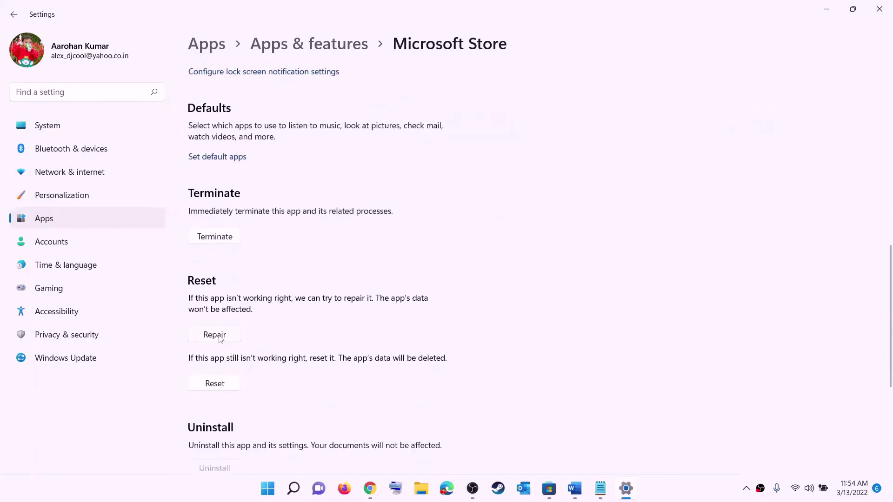
pyautogui.click(216, 335)
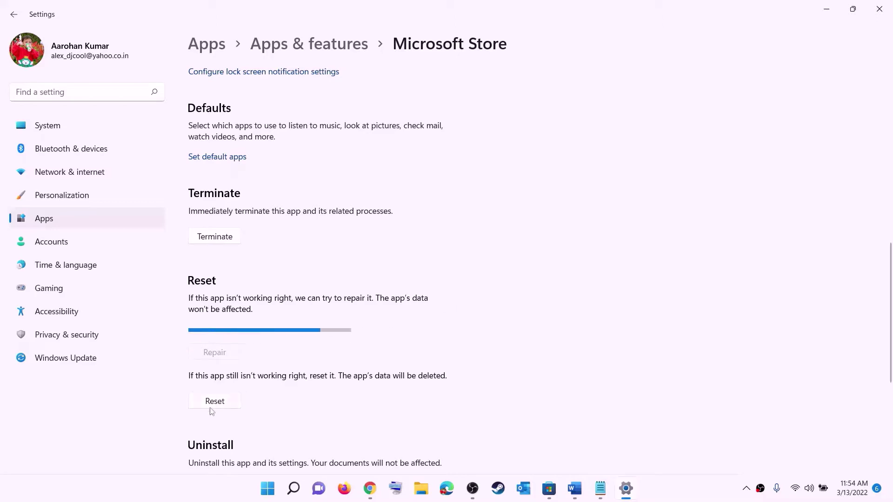
pyautogui.click(221, 405)
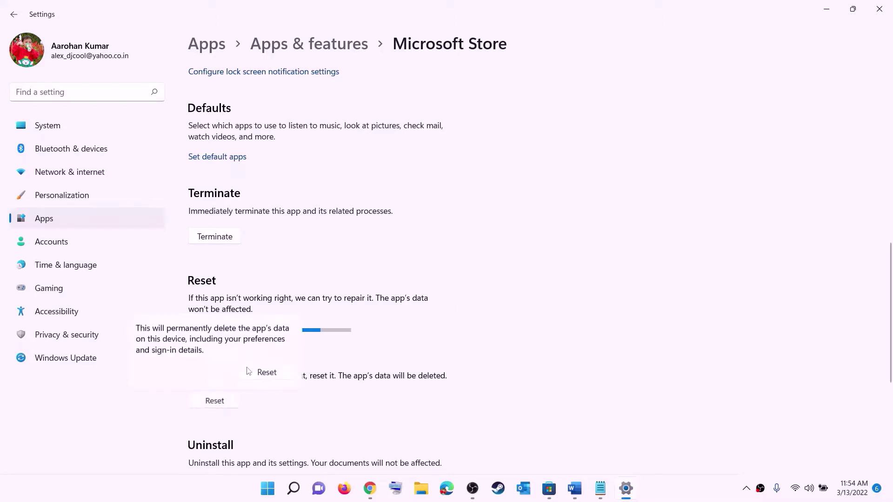
pyautogui.click(265, 373)
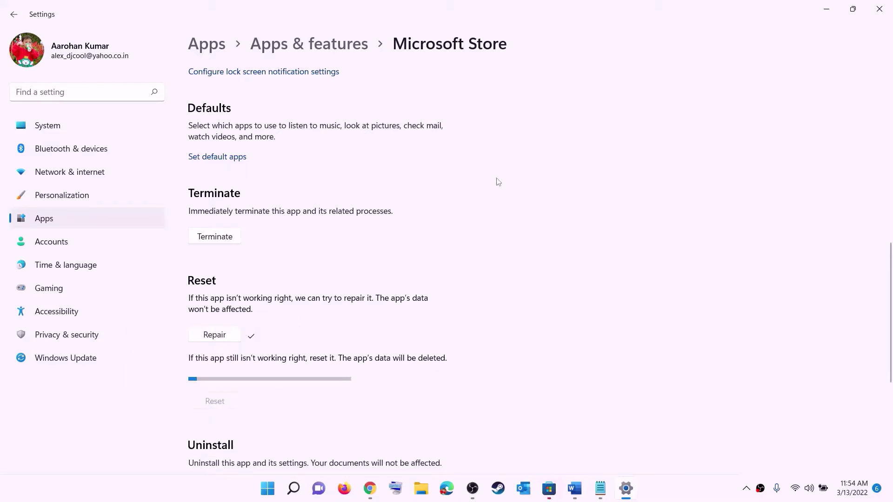
# Return to the Word checklist and highlight Step 6 on updating from the Store library
pyautogui.click(574, 488)
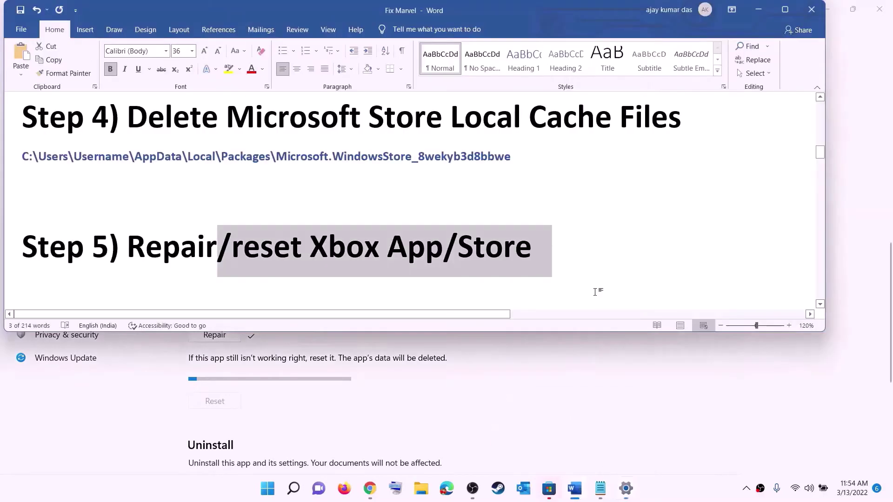
pyautogui.scroll(-1, 117, 256)
pyautogui.moveTo(128, 251); pyautogui.dragTo(687, 242)
# Launch Microsoft Store maximized and check for updates in Library, showing 33 available
pyautogui.click(467, 245)
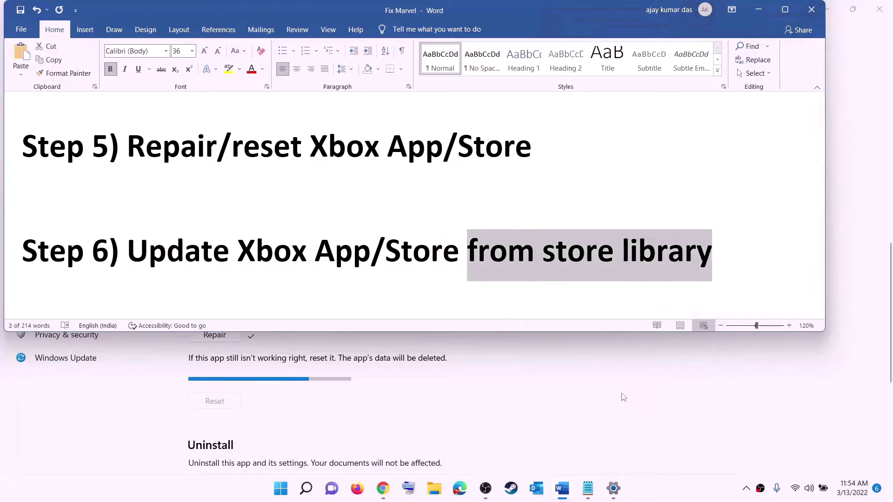
pyautogui.click(280, 488)
pyautogui.write('store')
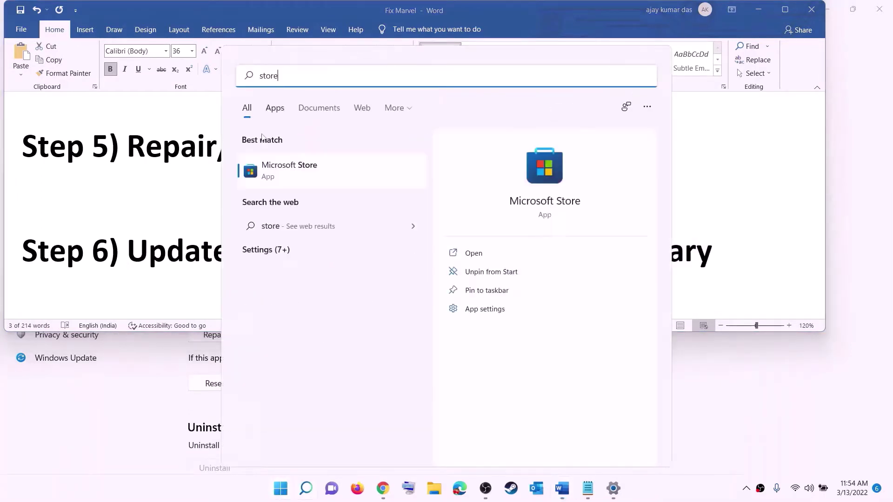
pyautogui.press('Return')
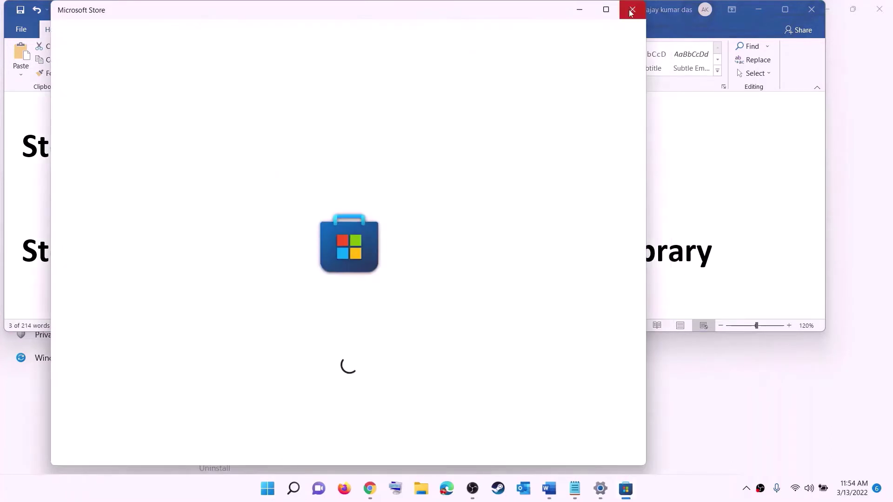
pyautogui.click(605, 9)
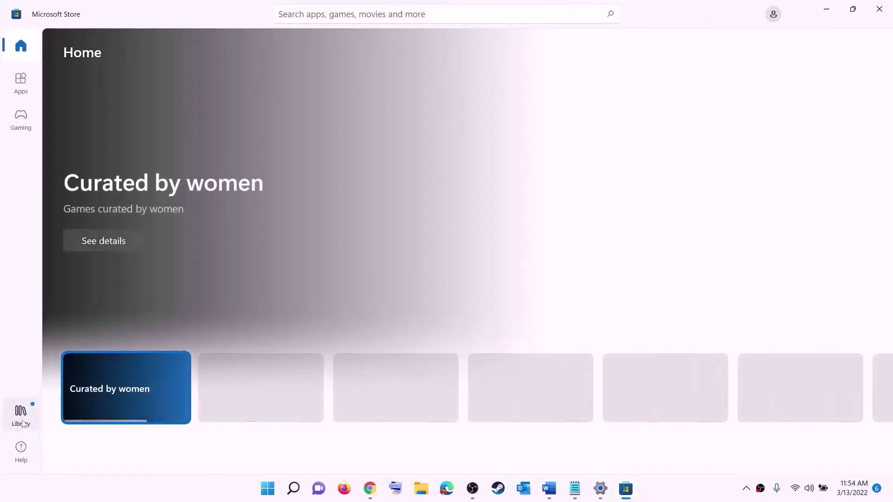
pyautogui.click(22, 420)
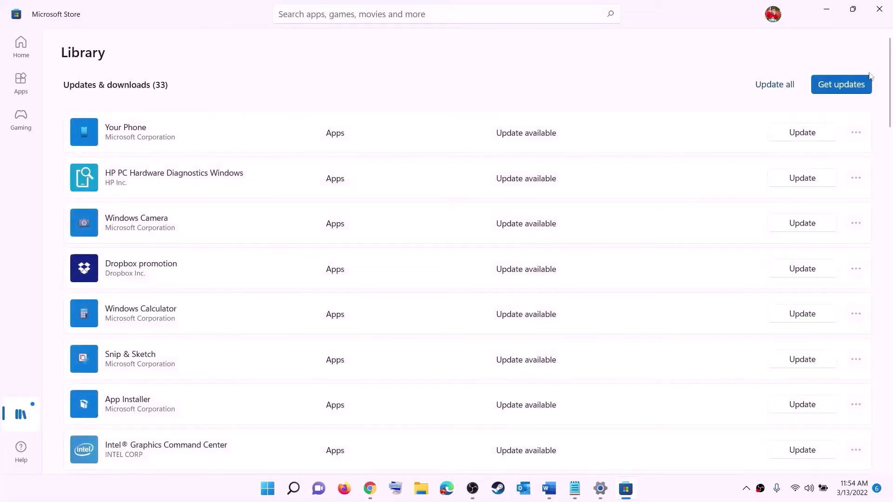
pyautogui.click(829, 84)
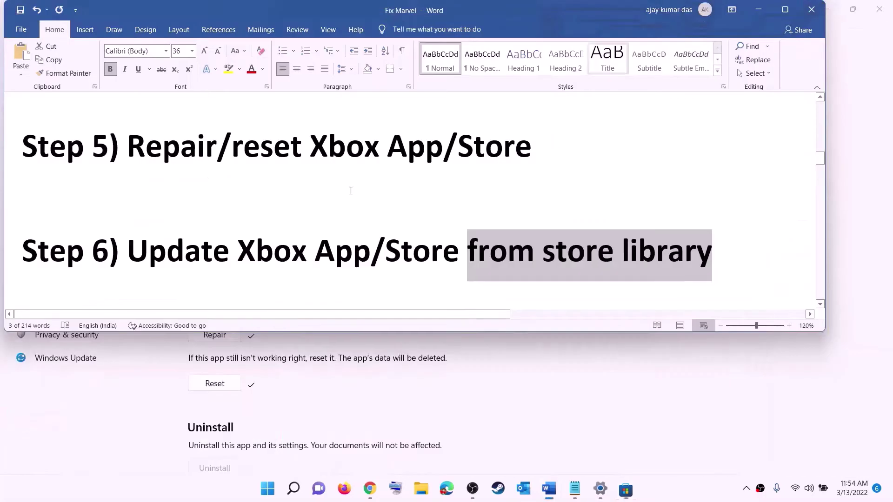
pyautogui.scroll(-5, 176, 266)
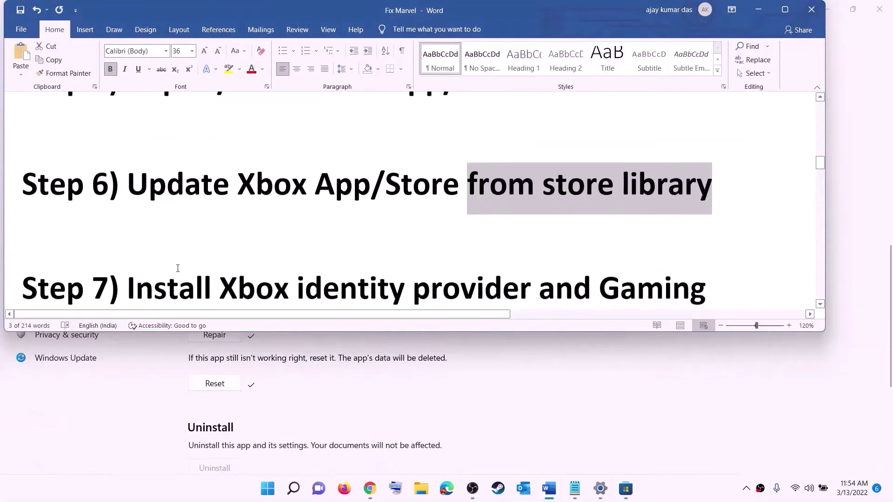
# Copy the Xbox Identity Provider link from Step 7 of the checklist
pyautogui.doubleClick(226, 230)
pyautogui.hotkey('ctrl', 'shift', 'Right')
pyautogui.hotkey('ctrl', 'shift', 'Right')
pyautogui.hotkey('ctrl', 'shift', 'Right')
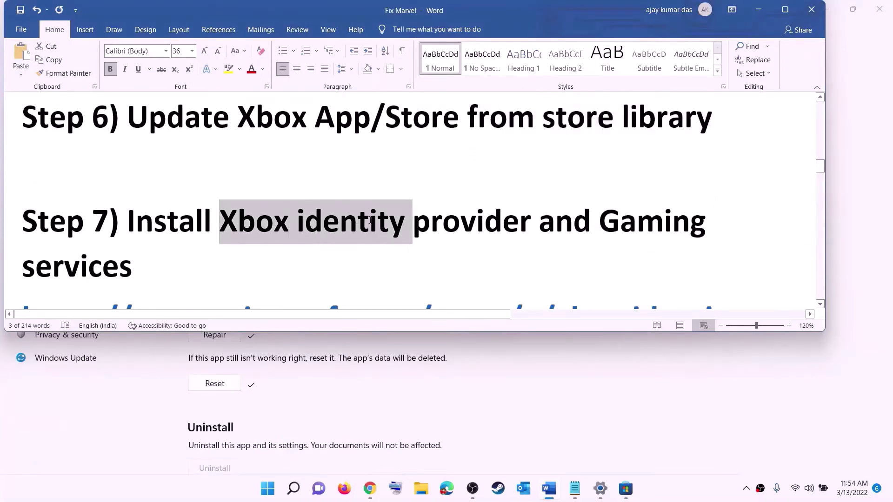
pyautogui.scroll(-5, 74, 259)
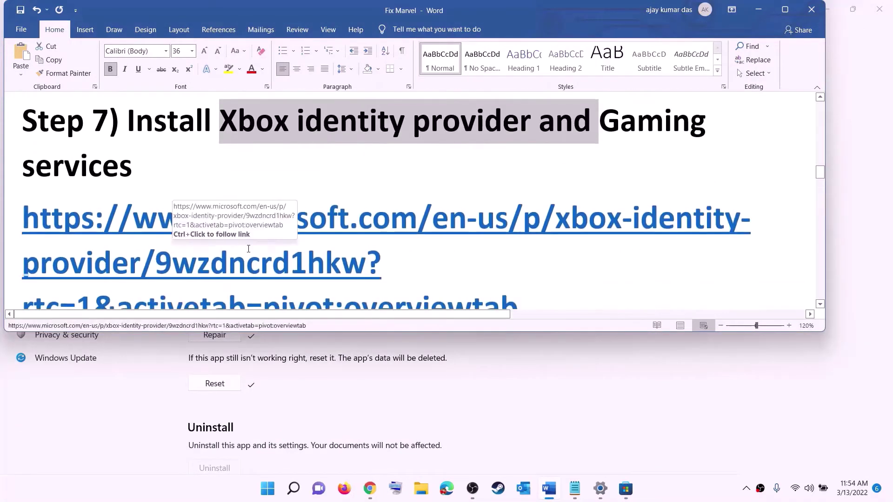
pyautogui.tripleClick(517, 242)
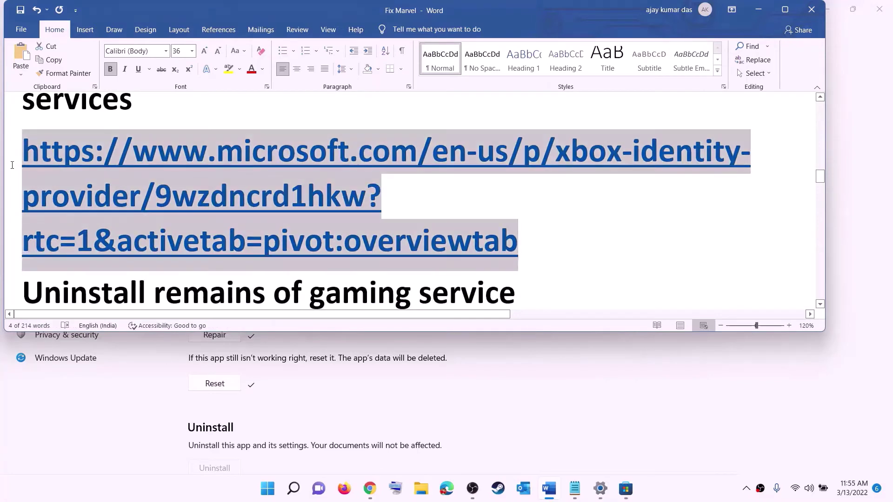
pyautogui.rightClick(154, 191)
pyautogui.click(184, 210)
# Open the link in Chrome, choose Get, and hand it off to Microsoft Store
pyautogui.click(370, 489)
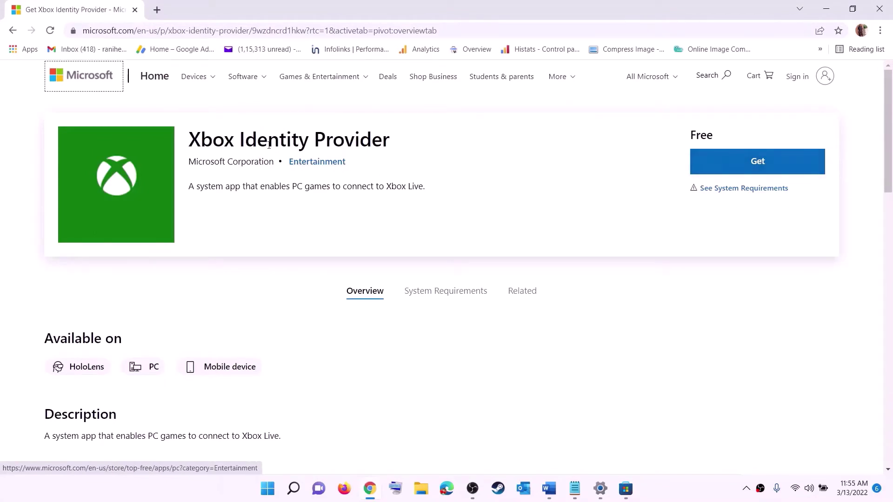
pyautogui.click(753, 165)
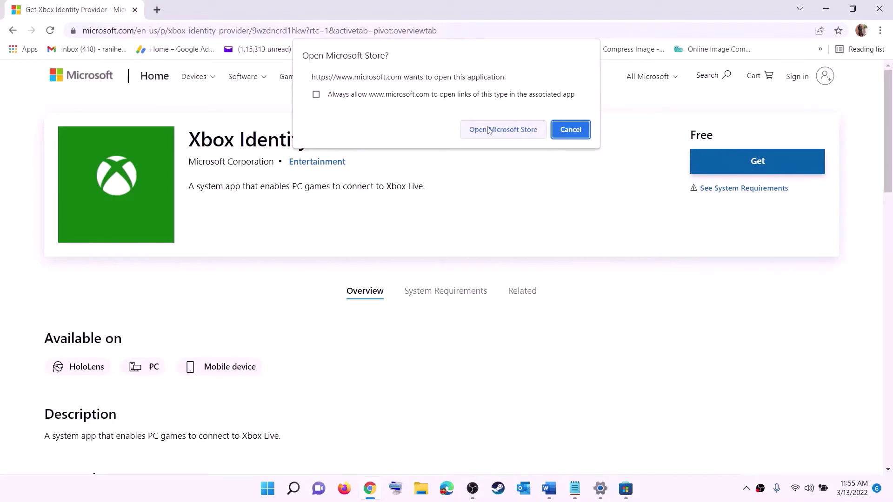
pyautogui.click(499, 133)
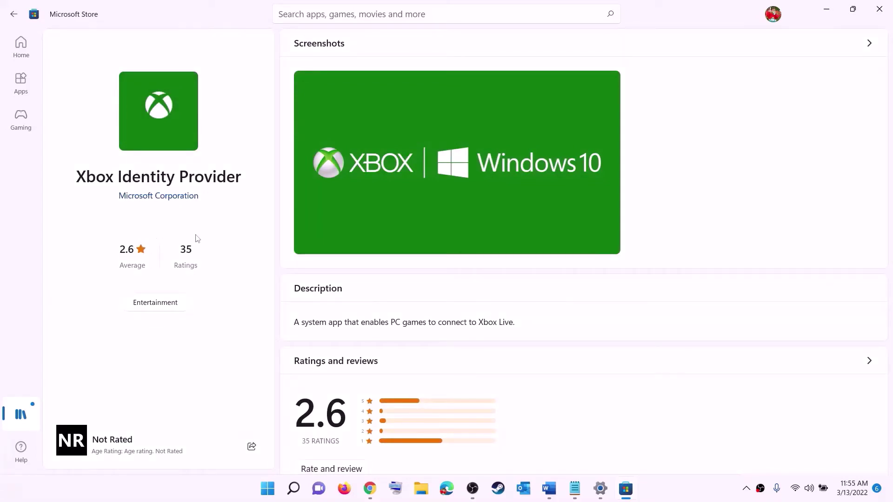
# Return to the Word checklist and scroll to 'Uninstall remains of gaming service'
pyautogui.moveTo(77, 178); pyautogui.dragTo(241, 172)
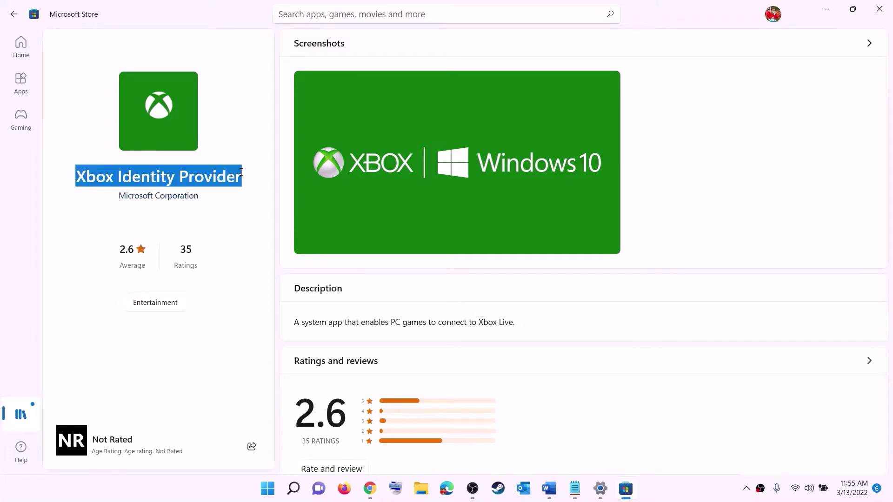
pyautogui.click(151, 235)
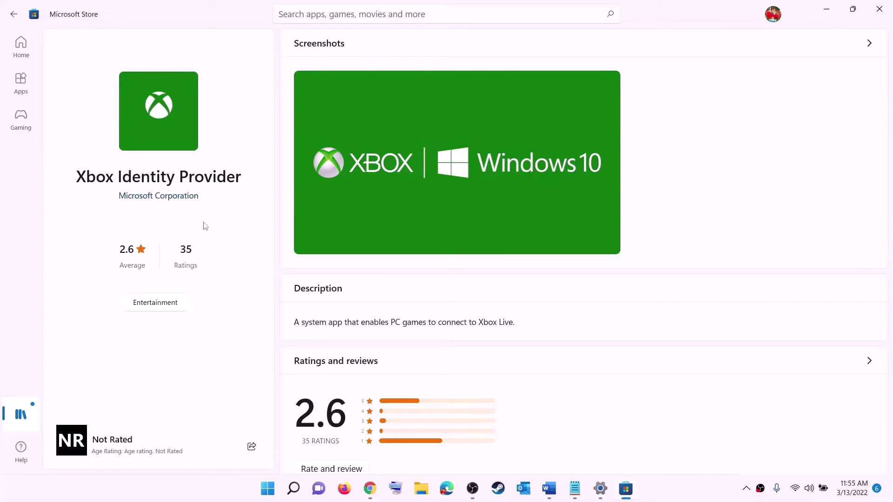
pyautogui.hotkey('alt', 'Tab')
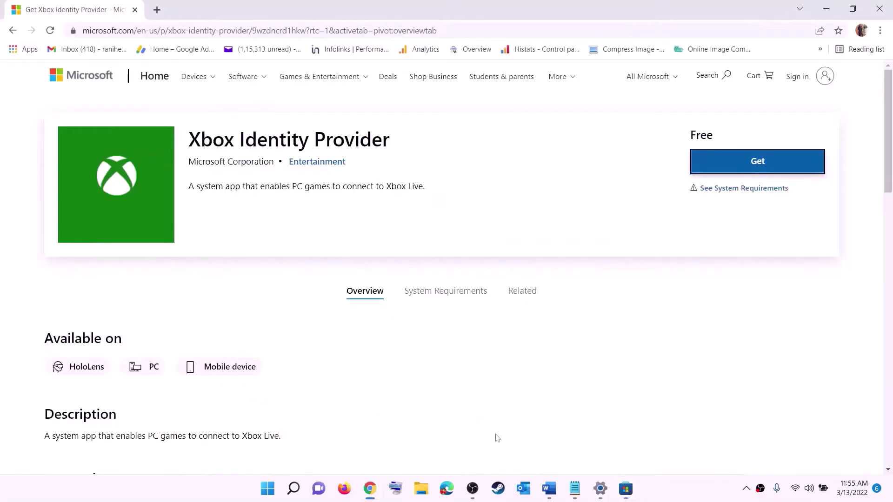
pyautogui.click(549, 488)
pyautogui.scroll(-4, 357, 227)
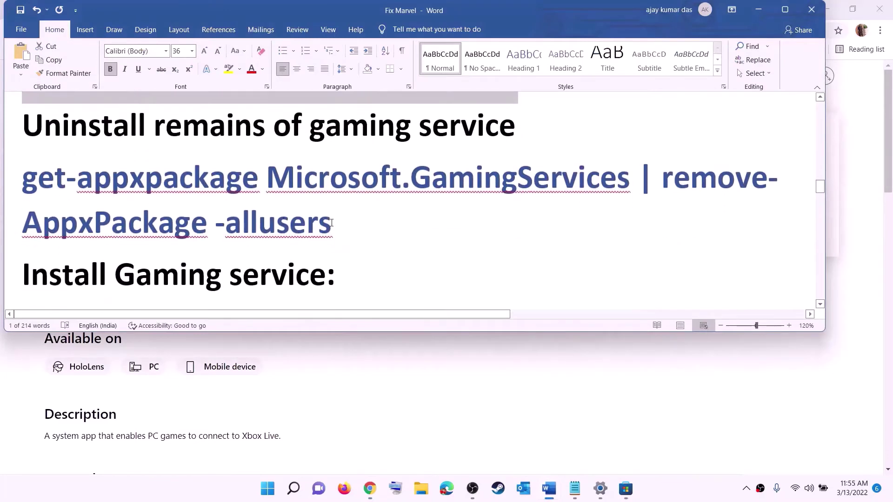
# Copy the Microsoft.GamingServices removal command from the Word checklist
pyautogui.moveTo(332, 223); pyautogui.dragTo(19, 178)
pyautogui.rightClick(97, 196)
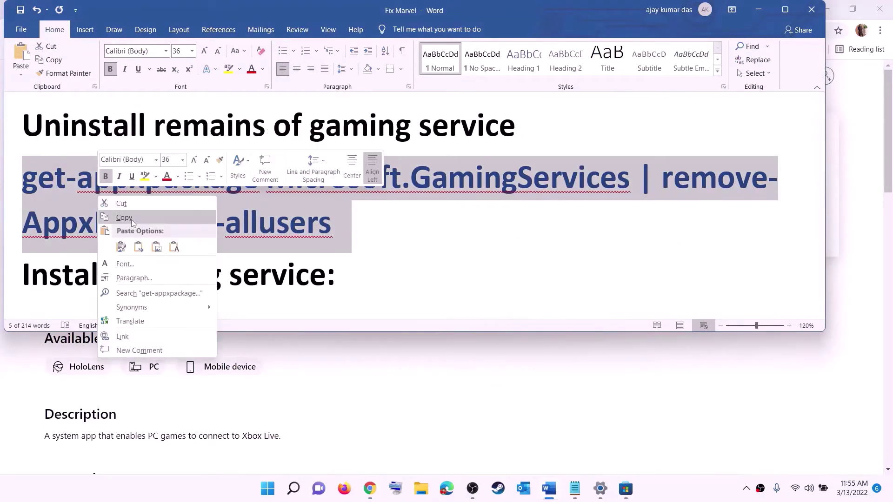
pyautogui.click(132, 221)
# Run the copied removal command in an administrator Windows PowerShell
pyautogui.click(268, 488)
pyautogui.write('po')
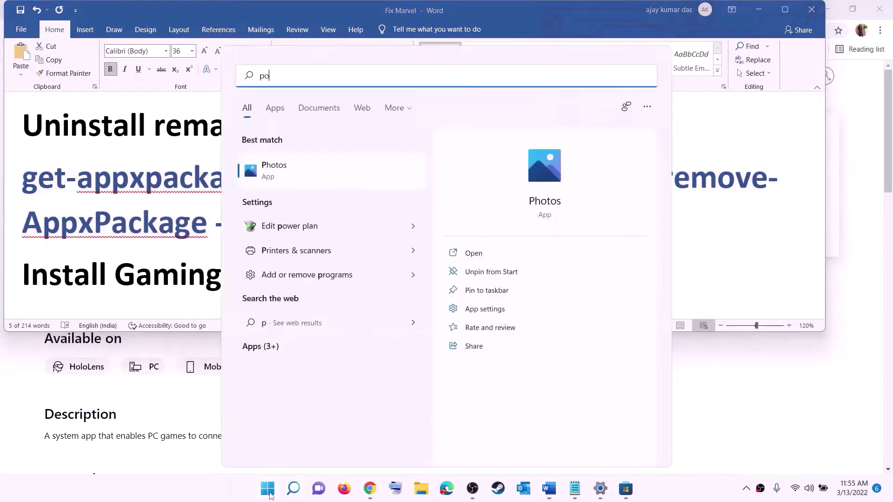
pyautogui.write('wershe')
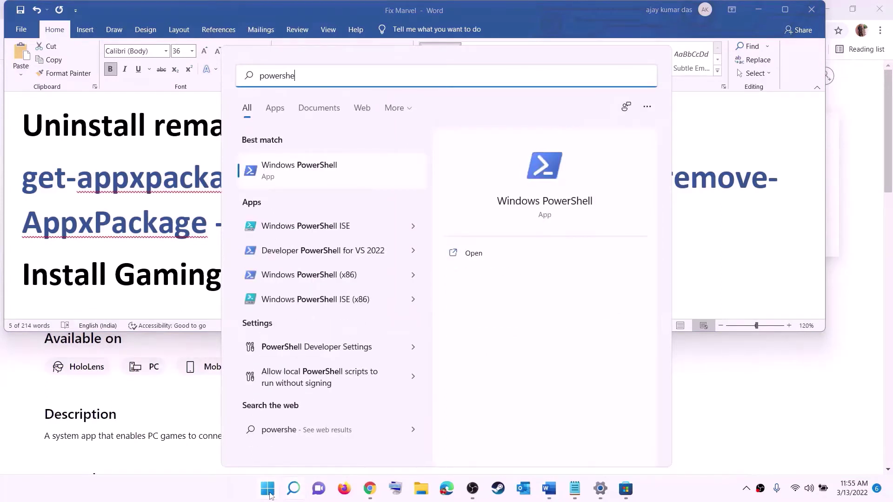
pyautogui.write('ll')
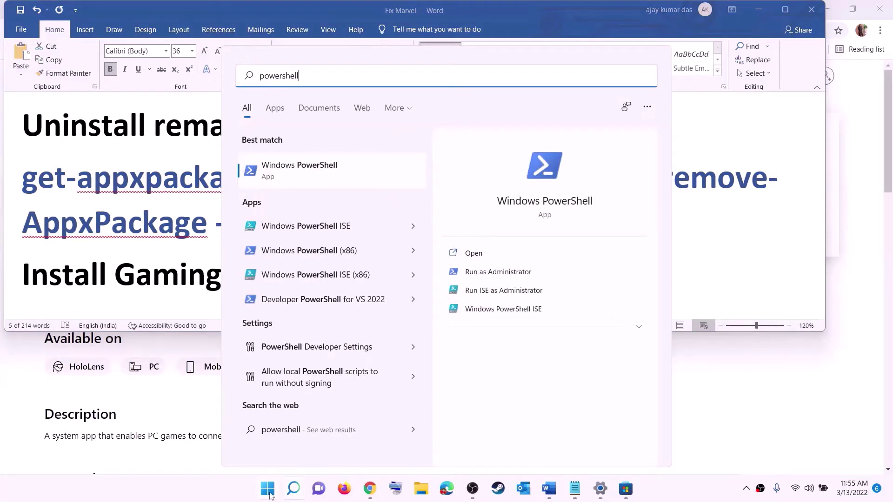
pyautogui.rightClick(307, 178)
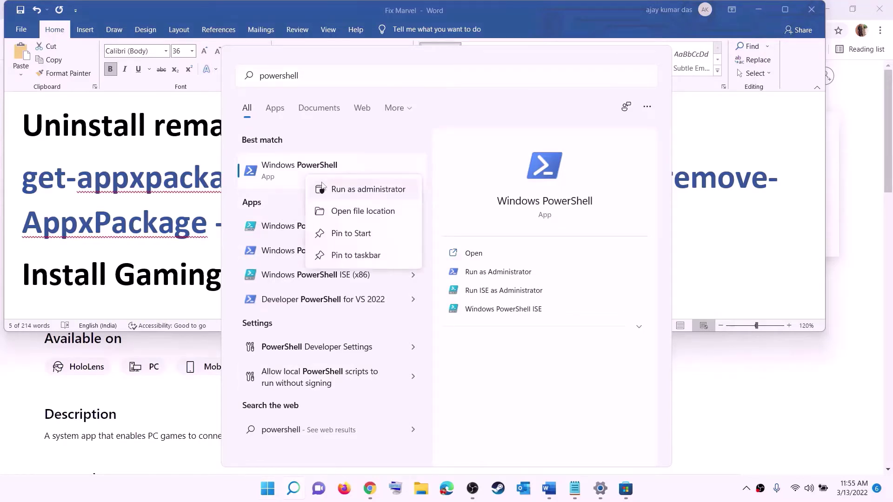
pyautogui.click(373, 193)
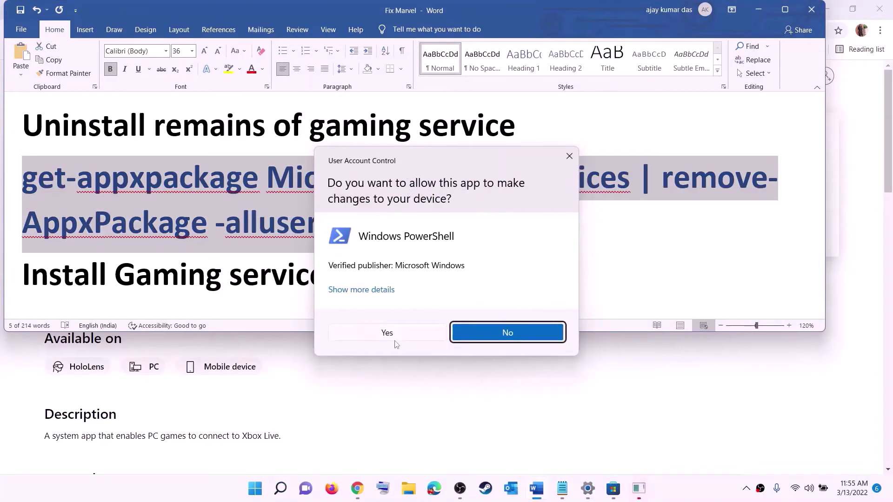
pyautogui.click(388, 332)
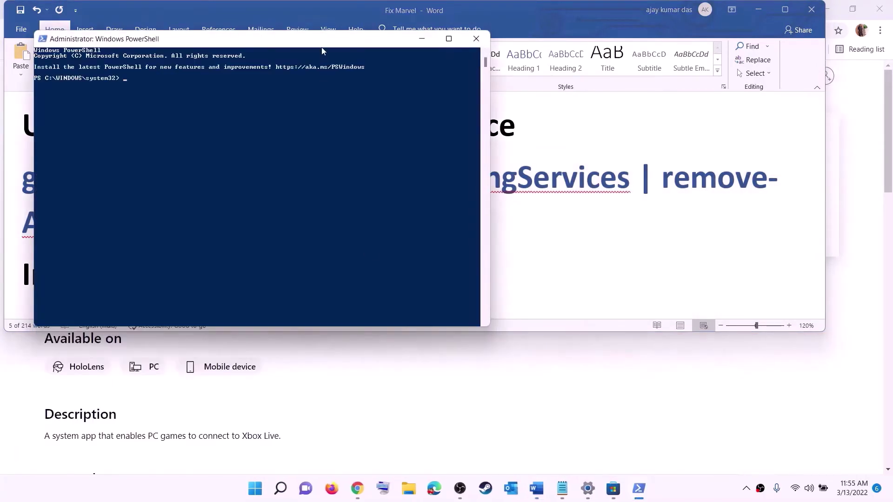
pyautogui.moveTo(321, 39); pyautogui.dragTo(417, 102)
pyautogui.hotkey('ctrl', 'v')
pyautogui.press('Return')
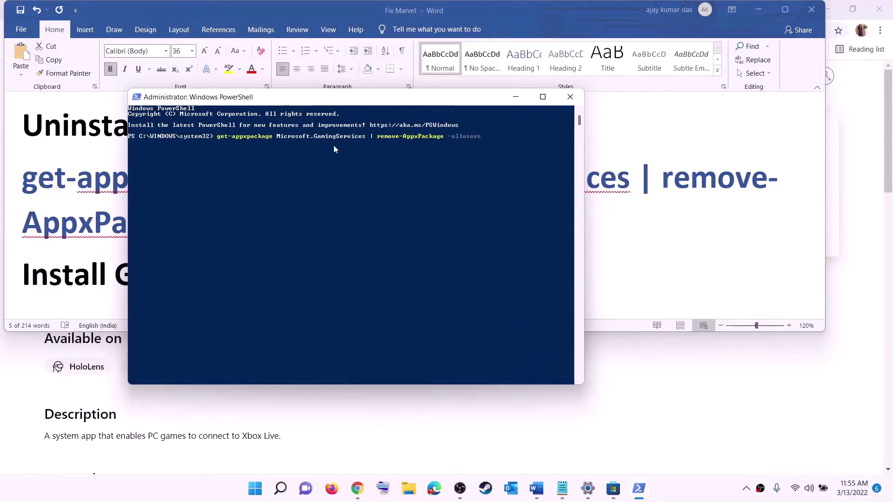
pyautogui.hotkey('alt', 'Tab')
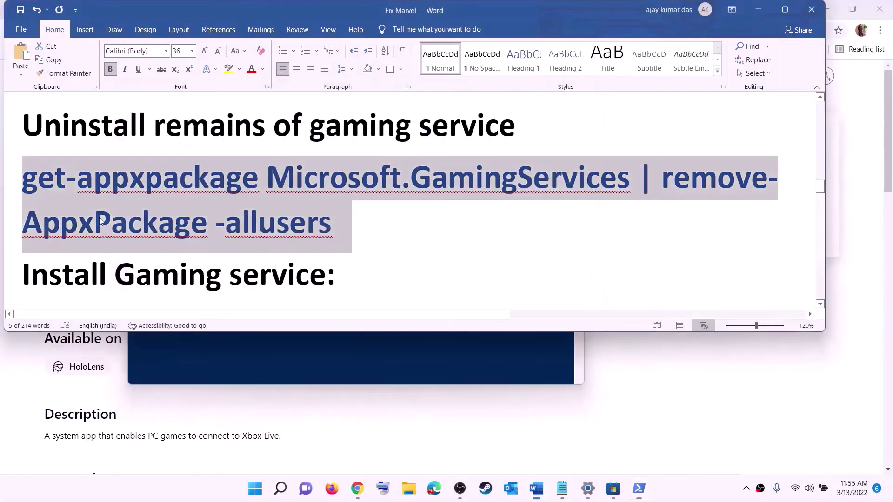
# Copy the 'start ms-windows-store' command from the Word checklist
pyautogui.scroll(-3, 414, 200)
pyautogui.moveTo(453, 239); pyautogui.dragTo(1, 212)
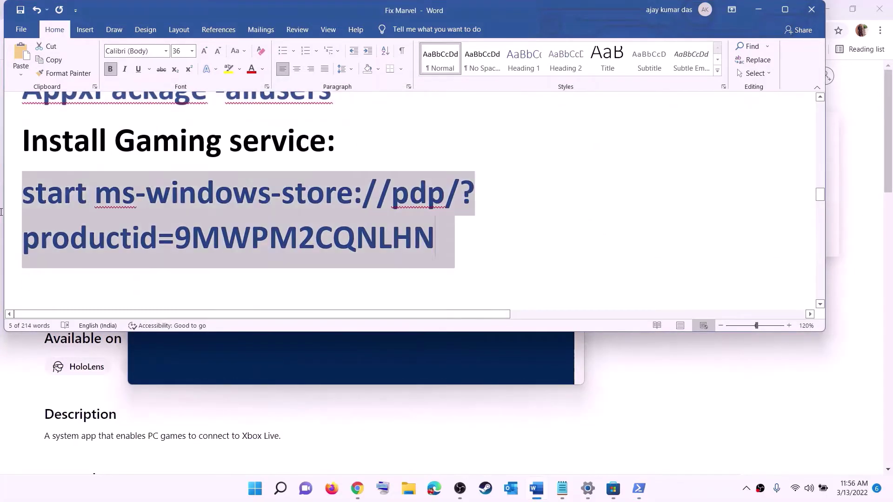
pyautogui.rightClick(97, 210)
pyautogui.click(116, 231)
# Run the command in PowerShell and approve installing Gaming Services from Microsoft Store
pyautogui.hotkey('alt', 'Tab')
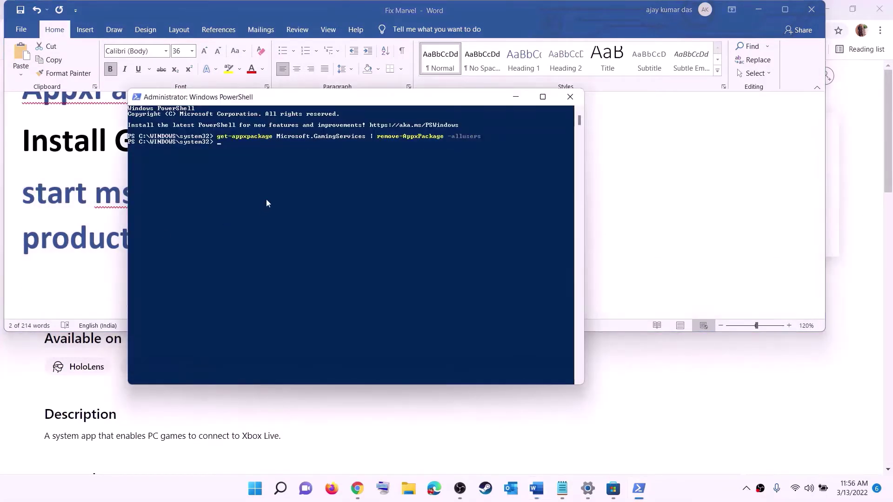
pyautogui.rightClick(267, 200)
pyautogui.press('Return')
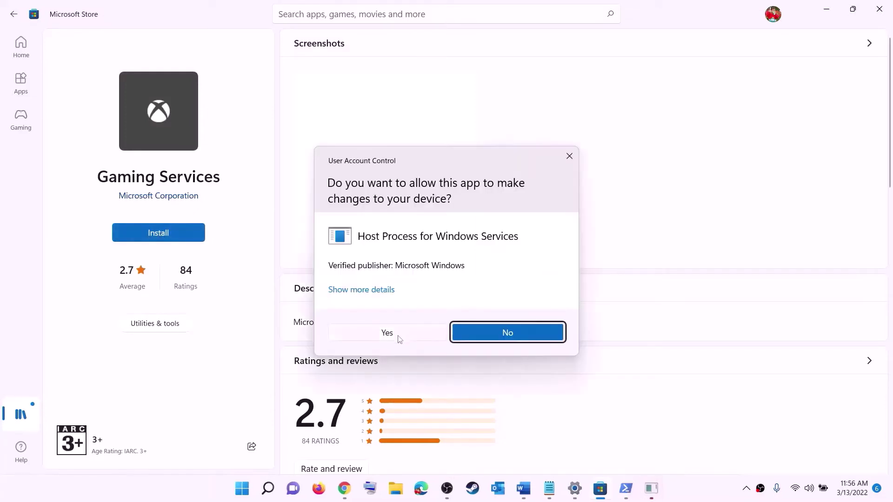
pyautogui.click(397, 336)
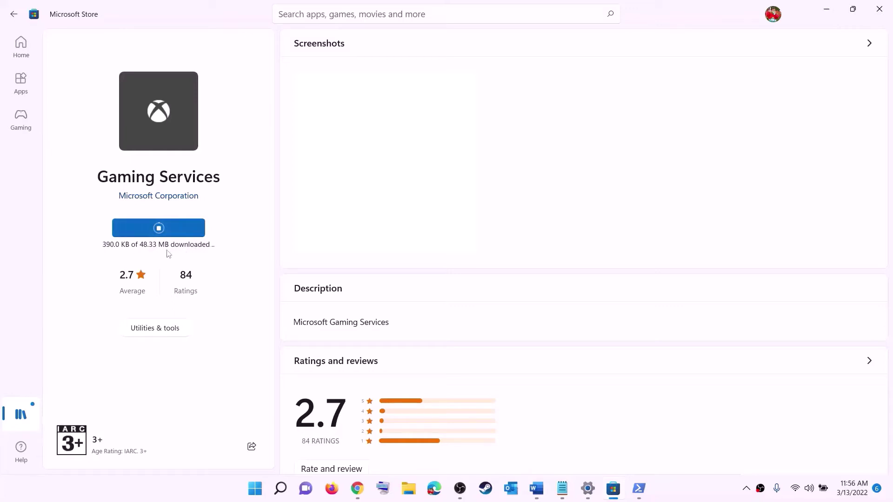
pyautogui.click(536, 488)
pyautogui.scroll(-5, 292, 240)
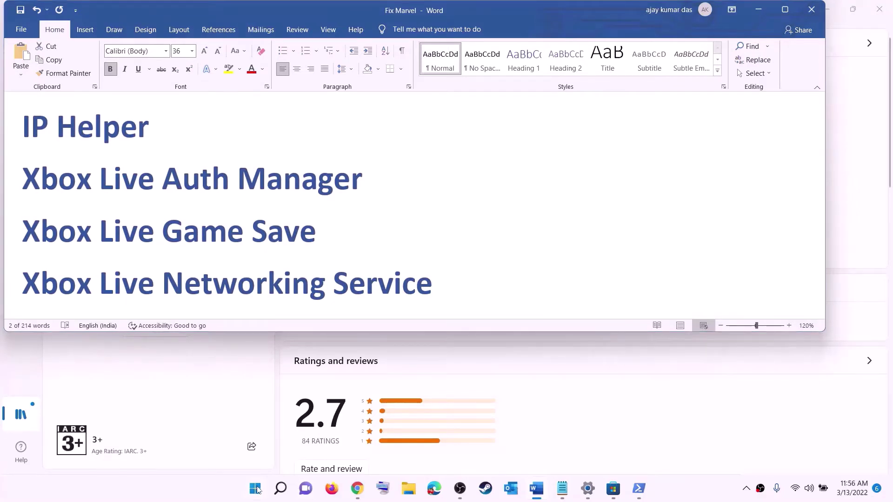
# Search Start for 'servic' and launch the Services console
pyautogui.click(257, 490)
pyautogui.write('serv')
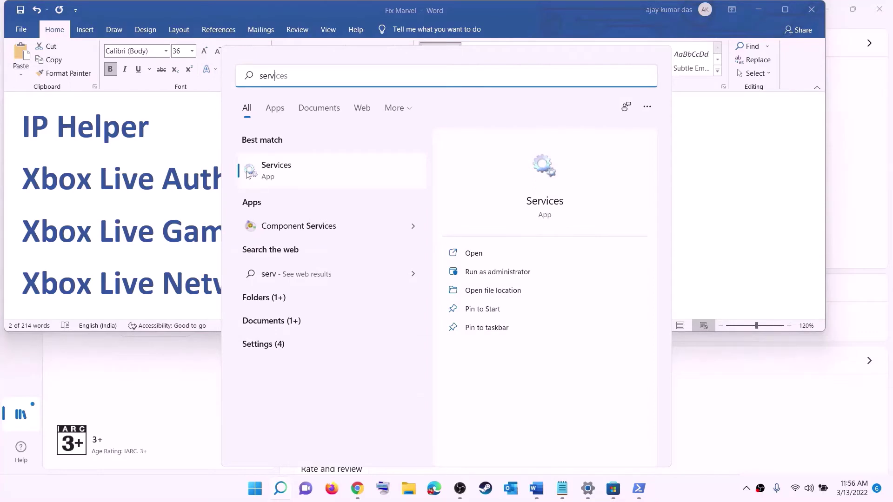
pyautogui.write('ic')
pyautogui.press('Return')
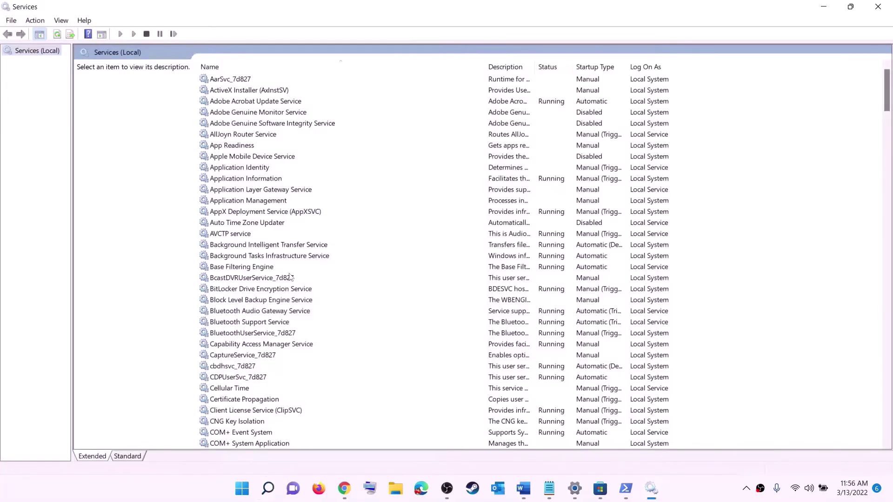
# Set the IP Helper service's startup type to Automatic and apply it
pyautogui.click(257, 278)
pyautogui.press('i')
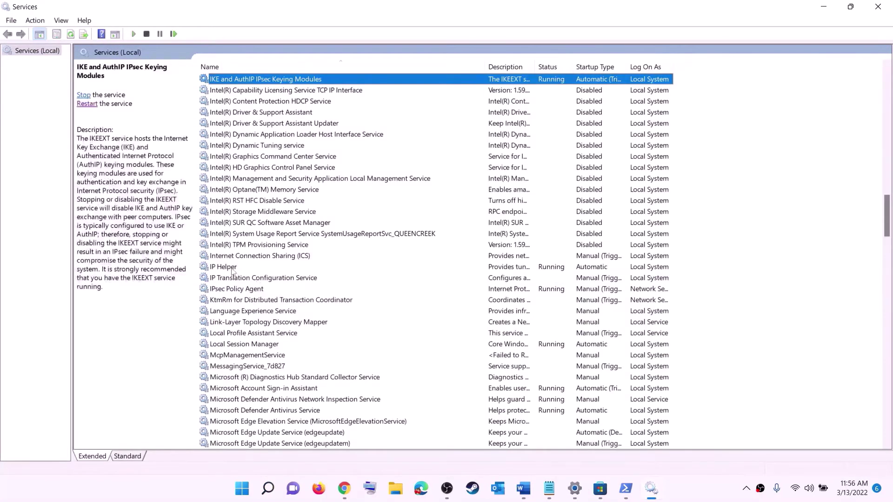
pyautogui.click(266, 270)
pyautogui.doubleClick(268, 271)
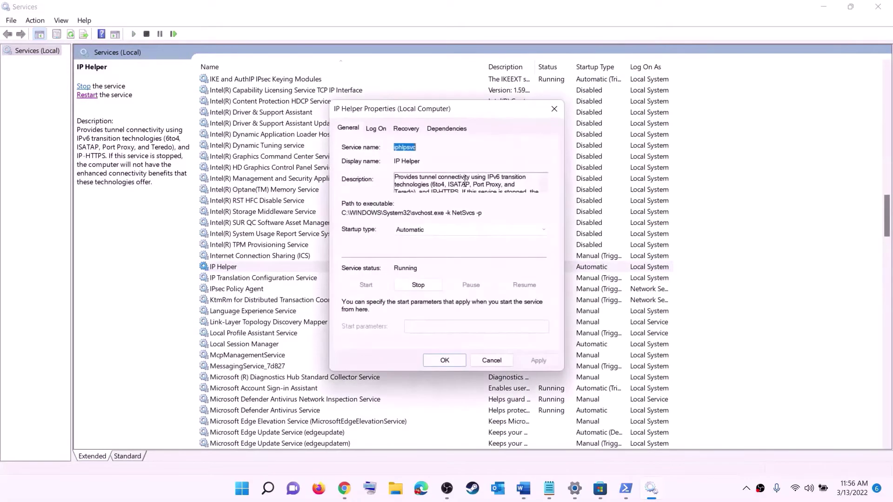
pyautogui.click(409, 230)
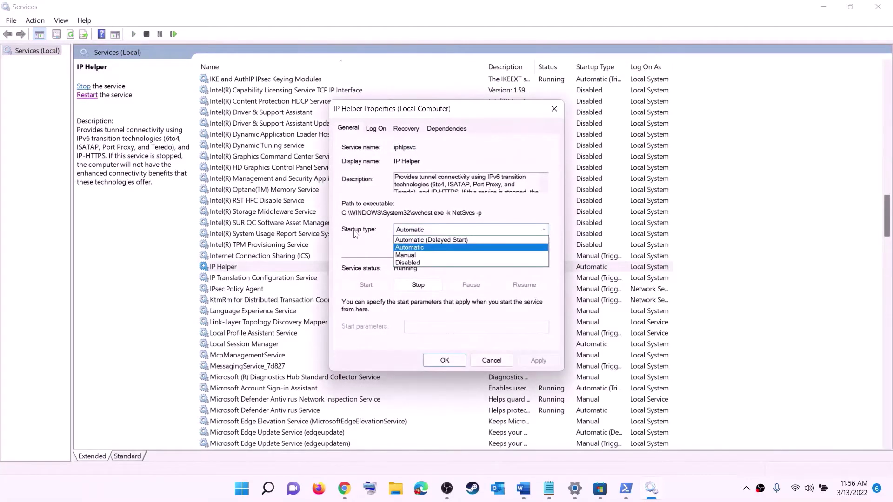
pyautogui.click(413, 248)
pyautogui.click(538, 361)
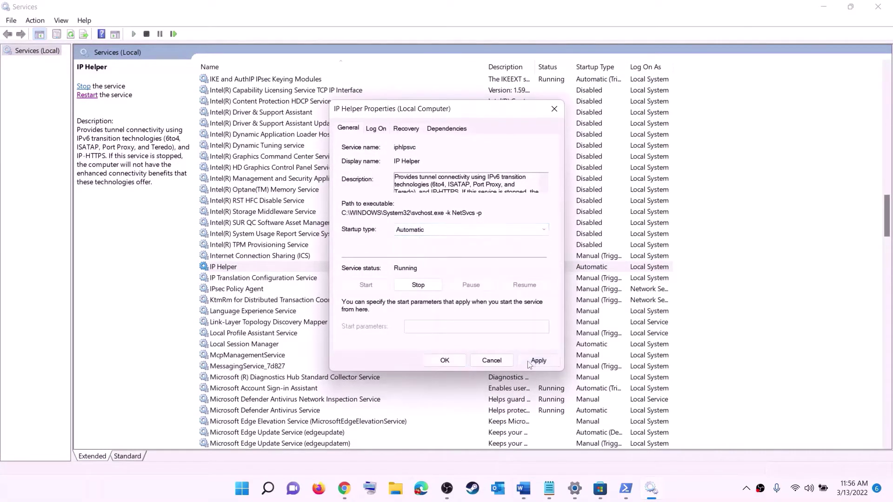
pyautogui.click(444, 360)
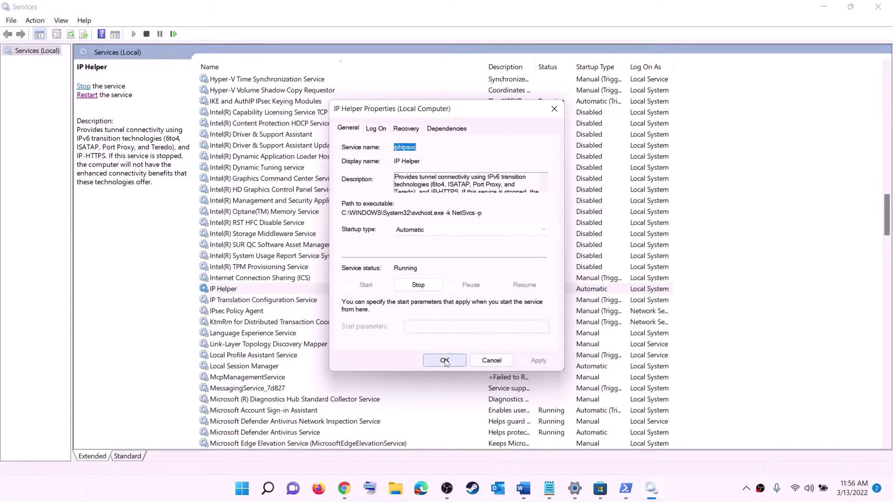
pyautogui.click(275, 334)
pyautogui.press('x')
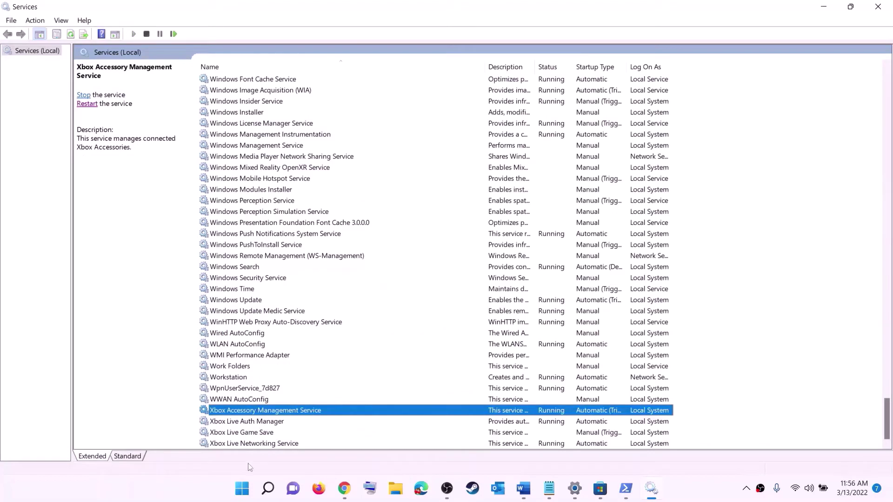
# Set Xbox Accessory Management Service and Xbox Live Auth Manager to Automatic startup
pyautogui.doubleClick(247, 413)
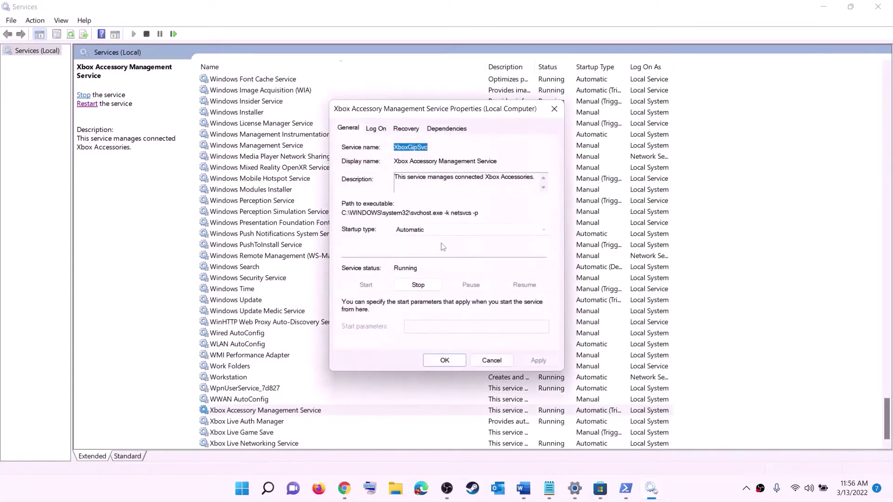
pyautogui.click(429, 230)
pyautogui.click(424, 240)
pyautogui.click(537, 361)
pyautogui.click(445, 361)
pyautogui.doubleClick(238, 421)
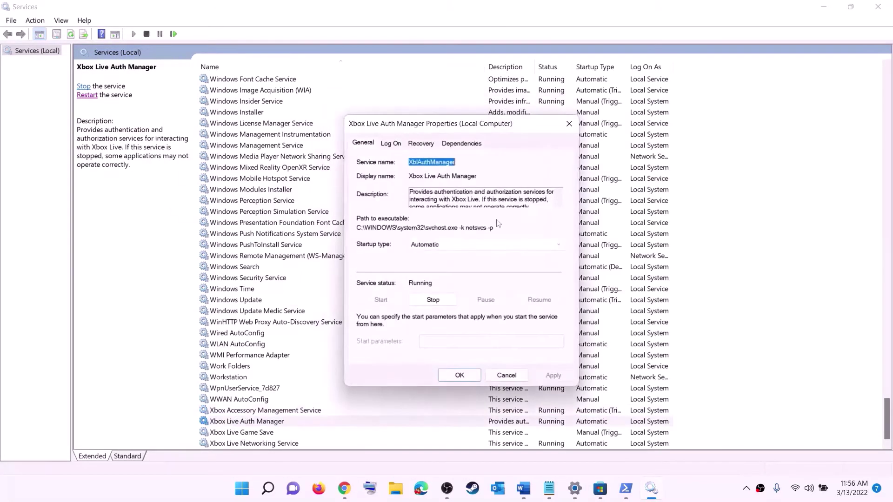
pyautogui.click(440, 247)
pyautogui.click(437, 257)
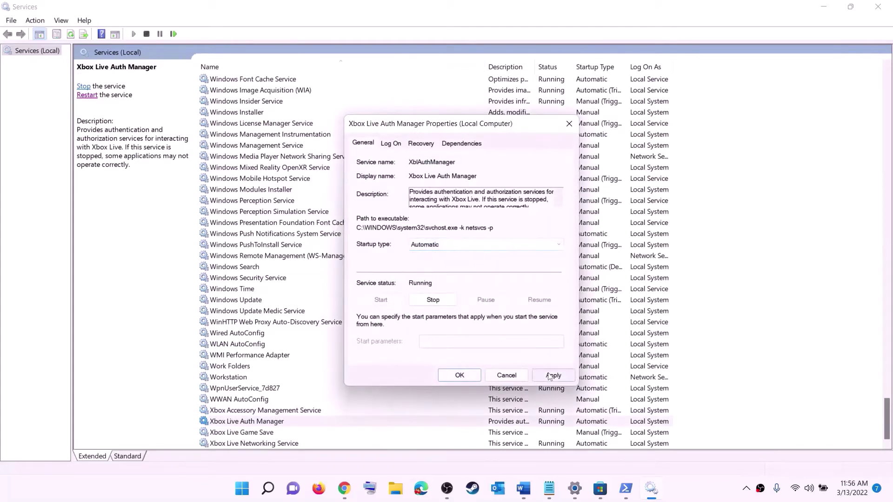
pyautogui.click(552, 375)
pyautogui.click(459, 375)
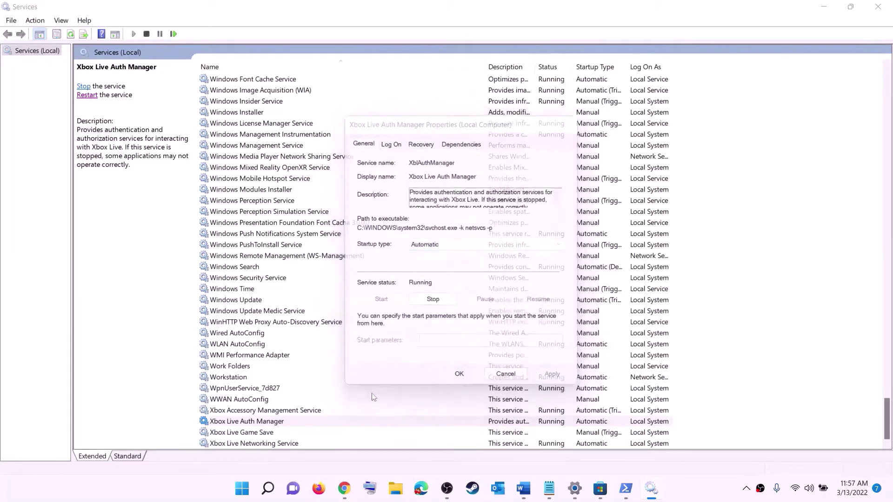
# Switch Xbox Live Game Save from Manual to Automatic and start the service
pyautogui.doubleClick(246, 433)
pyautogui.click(445, 232)
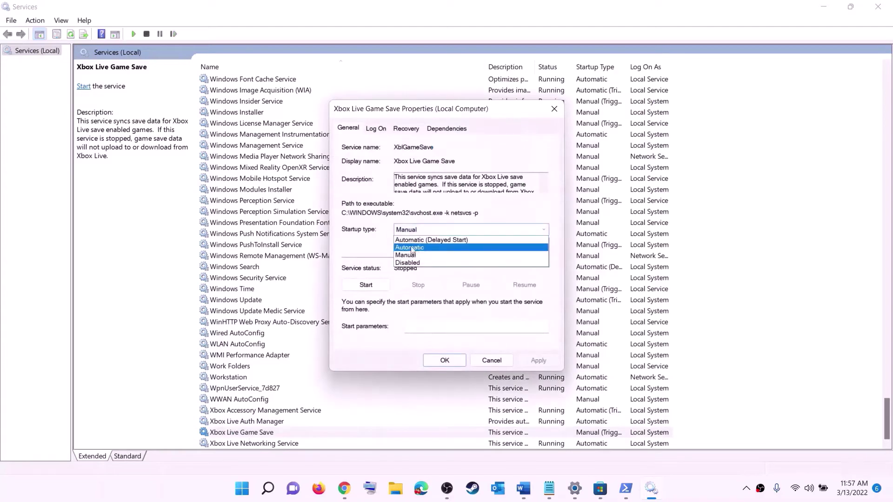
pyautogui.click(437, 257)
pyautogui.click(538, 361)
pyautogui.click(367, 284)
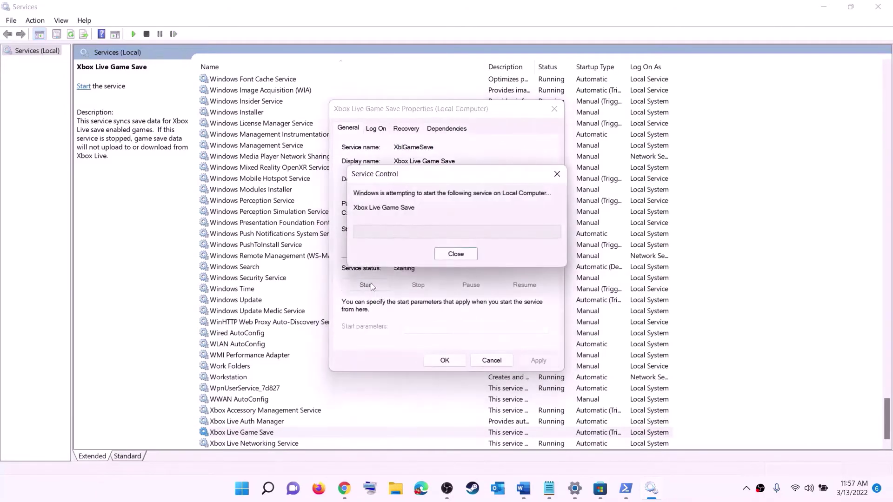
pyautogui.click(444, 360)
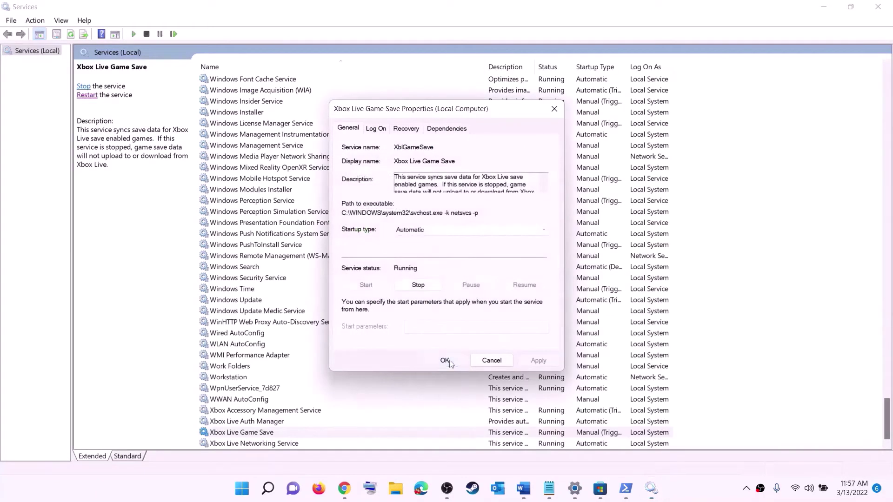
# Set Xbox Live Networking Service to Automatic startup
pyautogui.doubleClick(260, 443)
pyautogui.click(450, 235)
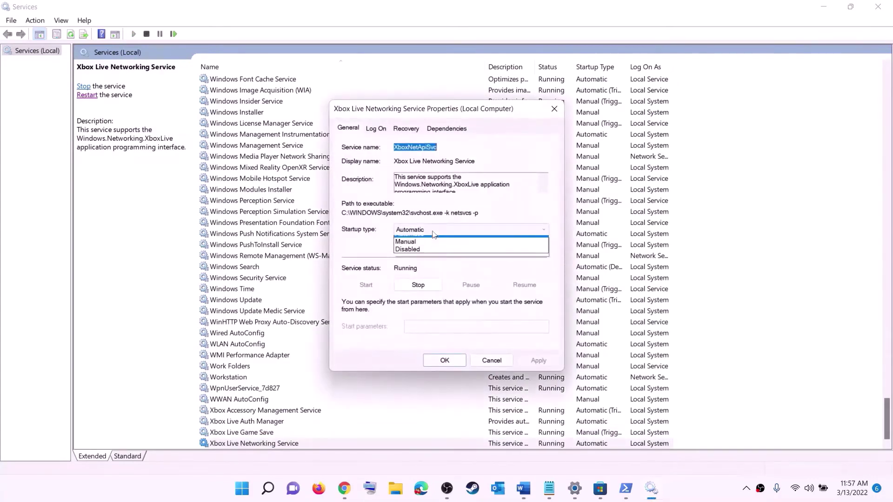
pyautogui.click(424, 249)
pyautogui.click(538, 361)
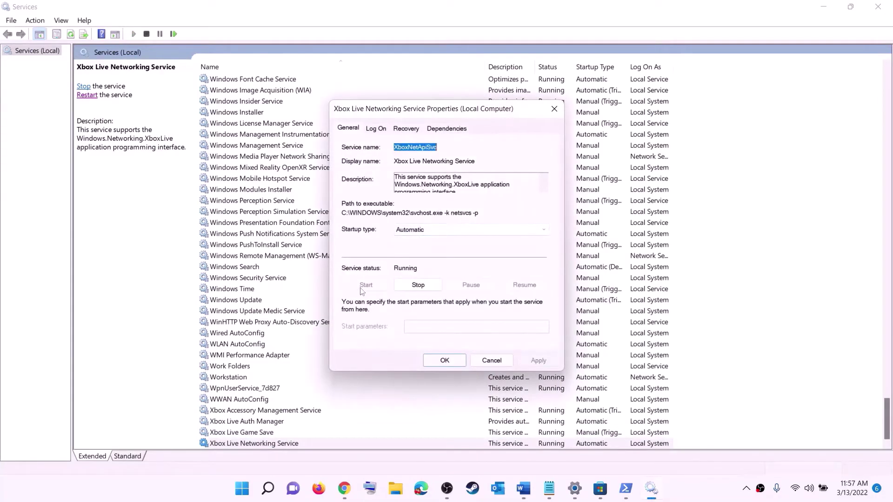
pyautogui.click(434, 361)
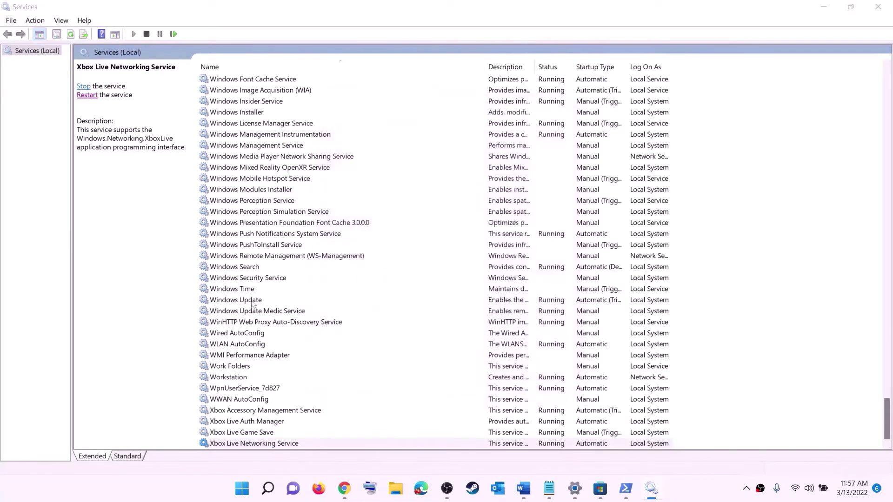
# Set the Windows Update service to Automatic (Delayed Start)
pyautogui.click(254, 301)
pyautogui.doubleClick(415, 305)
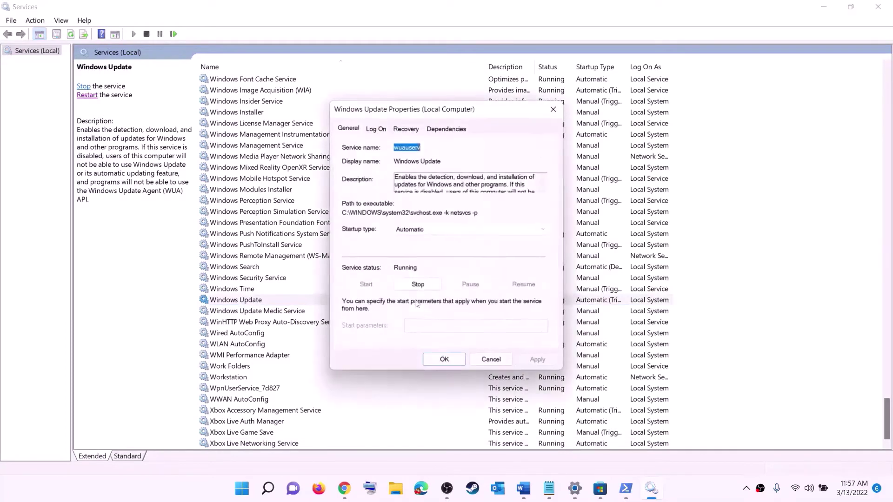
pyautogui.click(432, 235)
pyautogui.click(420, 247)
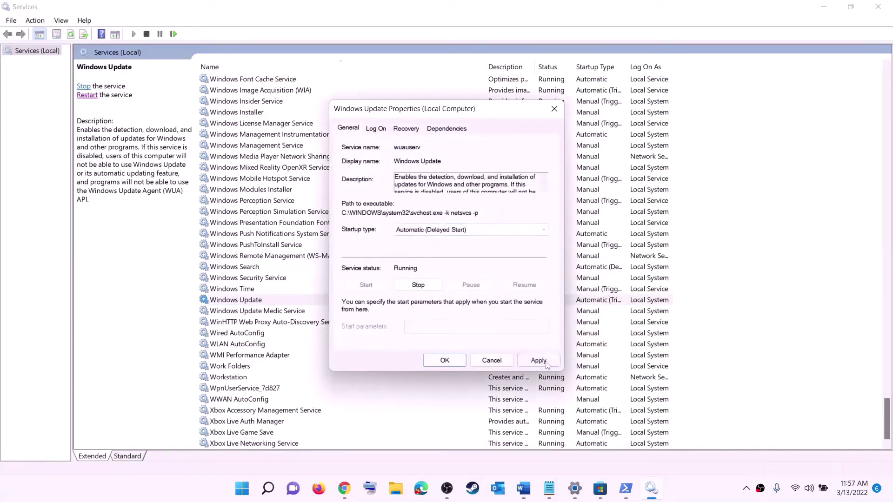
pyautogui.click(538, 361)
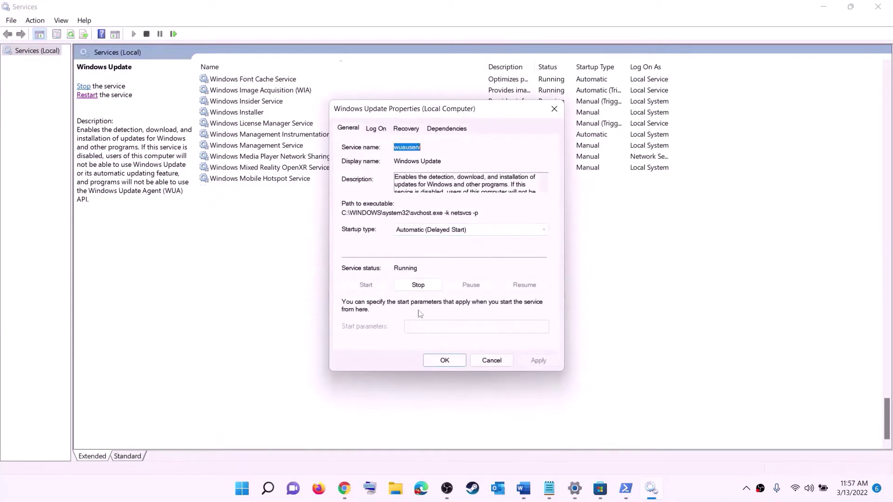
pyautogui.click(444, 361)
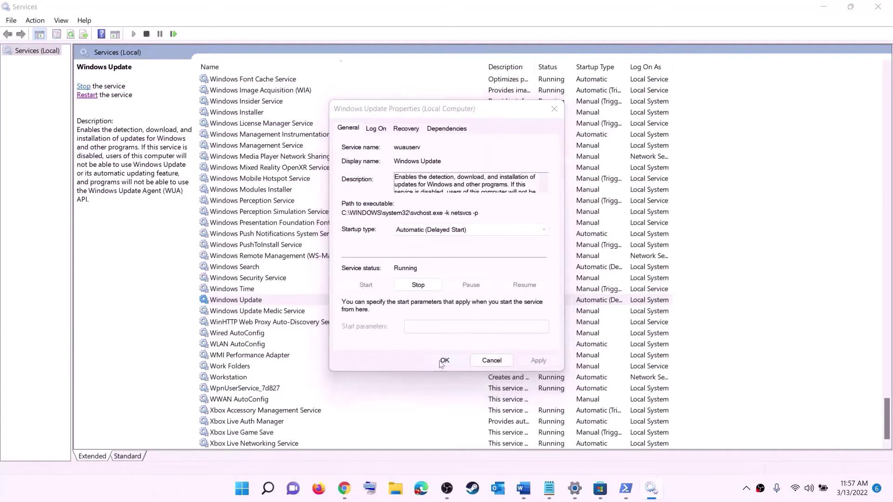
pyautogui.click(294, 258)
# Stop both Gaming Services entries from their right-click menus
pyautogui.press('g')
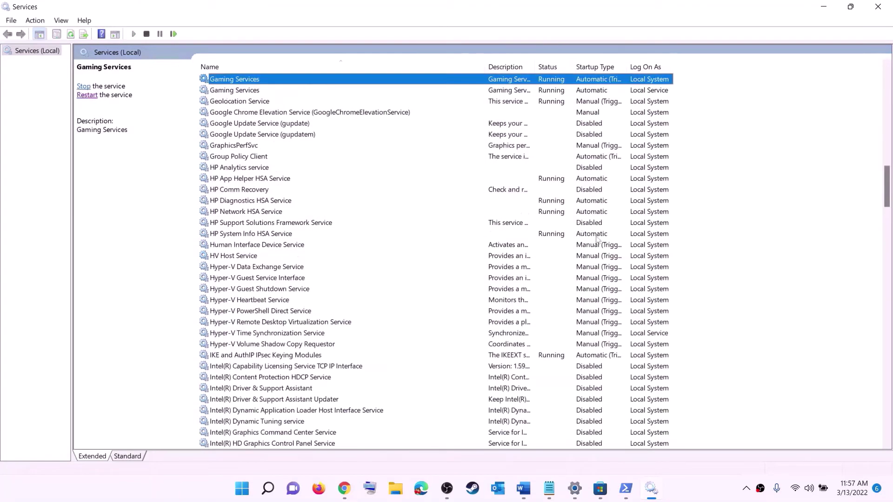
pyautogui.scroll(4, 600, 242)
pyautogui.click(559, 228)
pyautogui.click(558, 214)
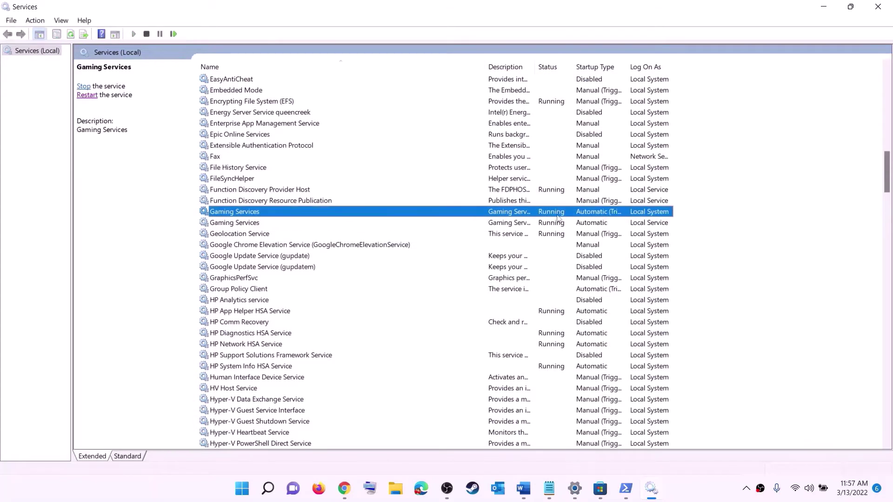
pyautogui.click(558, 226)
pyautogui.click(555, 213)
pyautogui.rightClick(551, 214)
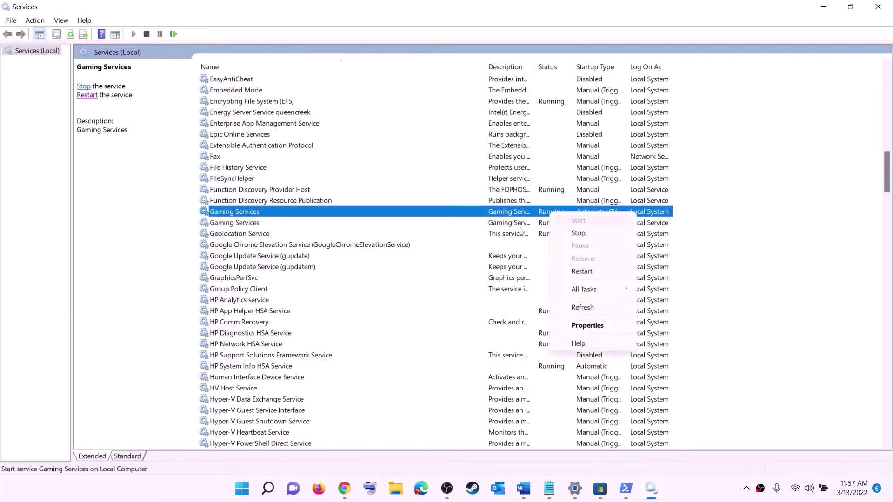
pyautogui.click(513, 225)
pyautogui.click(544, 214)
pyautogui.rightClick(550, 215)
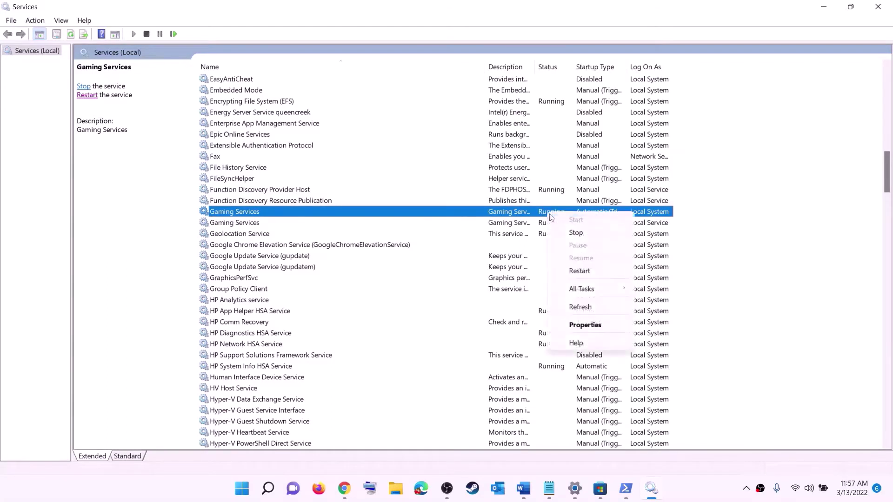
pyautogui.click(568, 234)
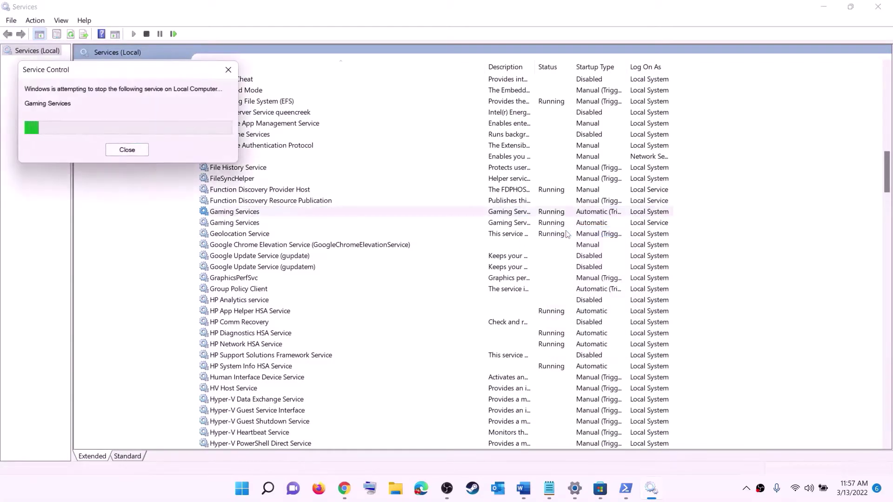
pyautogui.click(560, 224)
pyautogui.rightClick(553, 225)
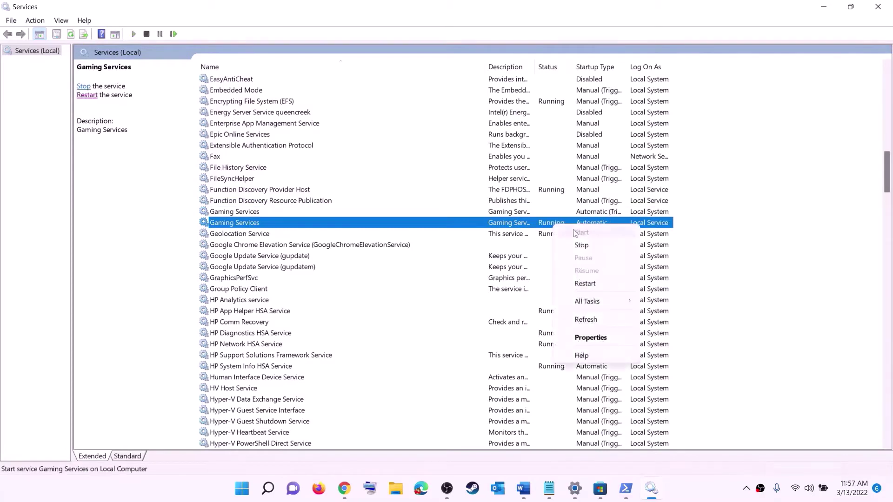
pyautogui.click(579, 244)
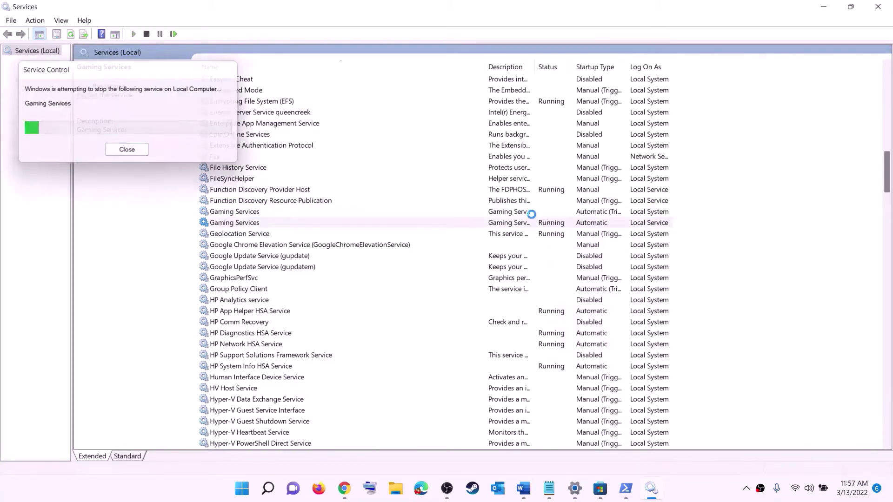
# Start both Gaming Services entries again so each shows Running
pyautogui.click(528, 211)
pyautogui.rightClick(533, 212)
pyautogui.click(558, 219)
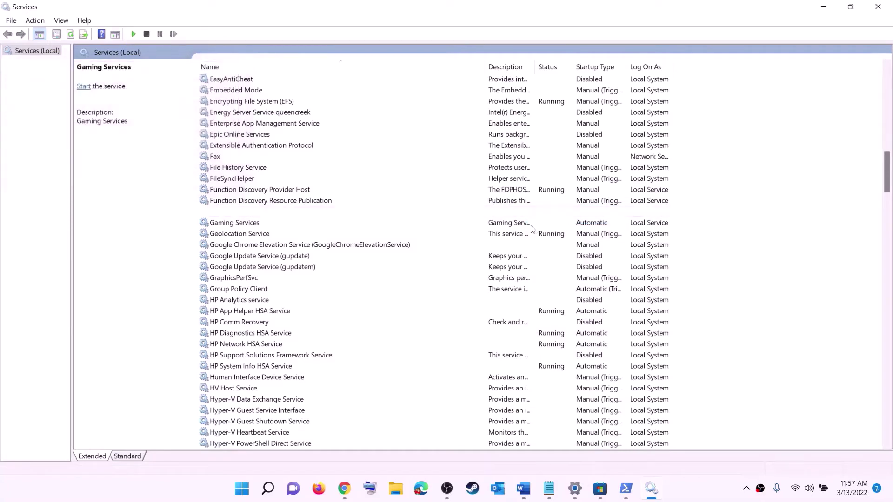
pyautogui.click(530, 223)
pyautogui.rightClick(533, 223)
pyautogui.click(549, 234)
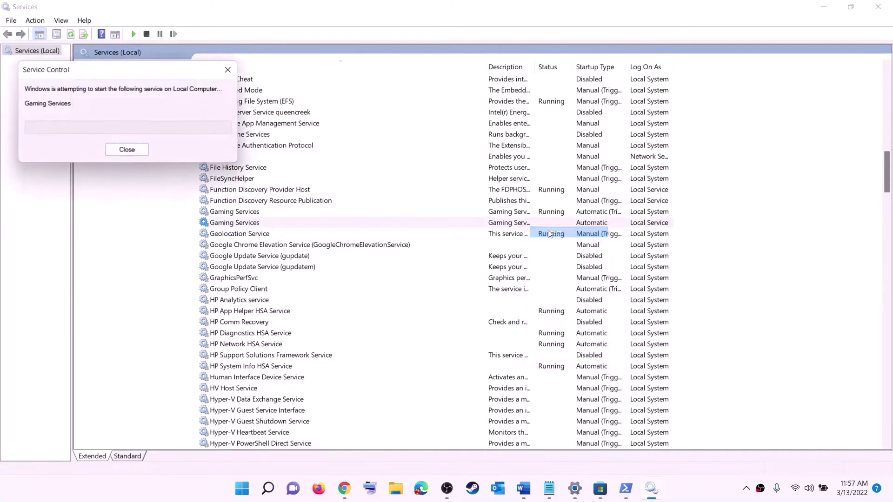
pyautogui.click(507, 289)
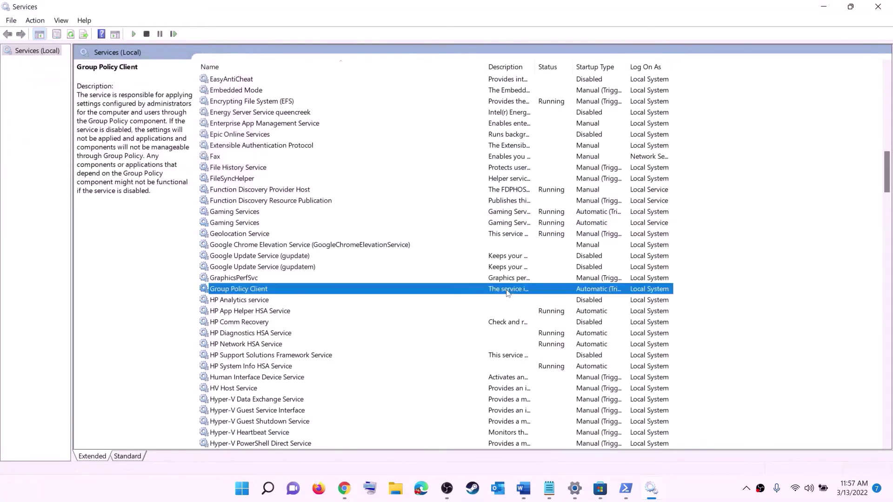
# Confirm Microsoft Store Install Service is set to Automatic startup
pyautogui.press('m')
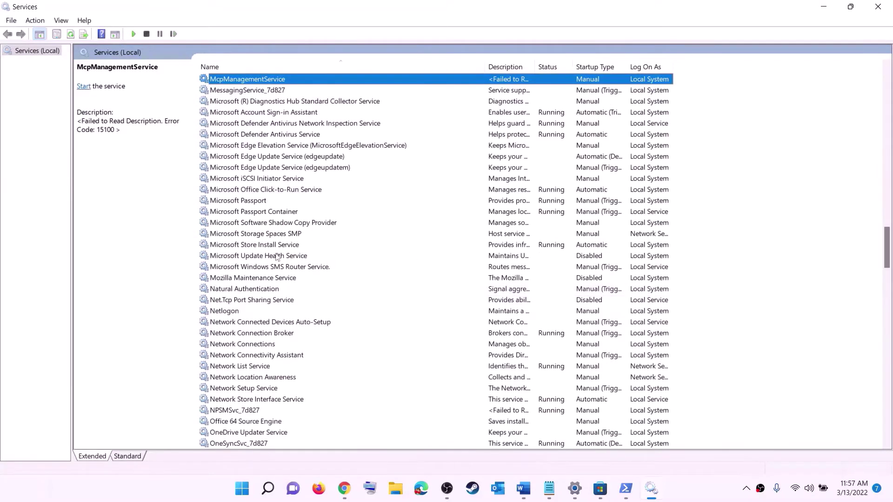
pyautogui.click(264, 245)
pyautogui.doubleClick(345, 250)
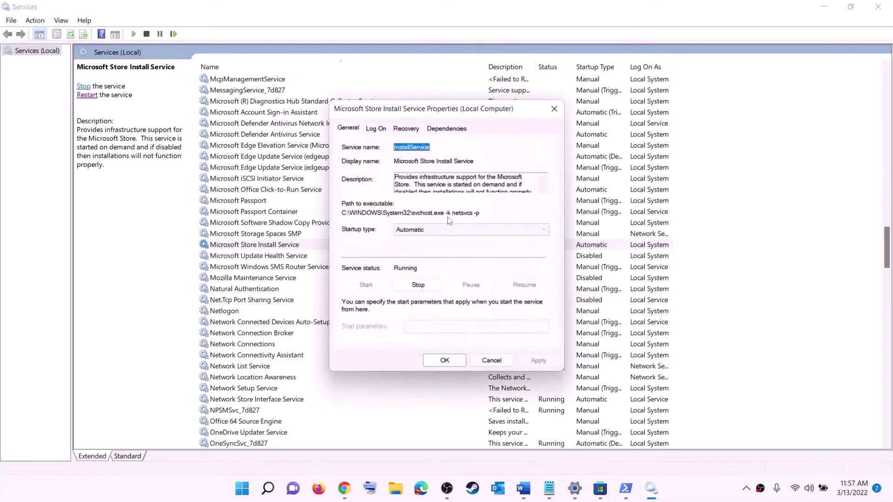
pyautogui.click(449, 230)
pyautogui.click(438, 245)
pyautogui.press('Tab')
pyautogui.press('Tab')
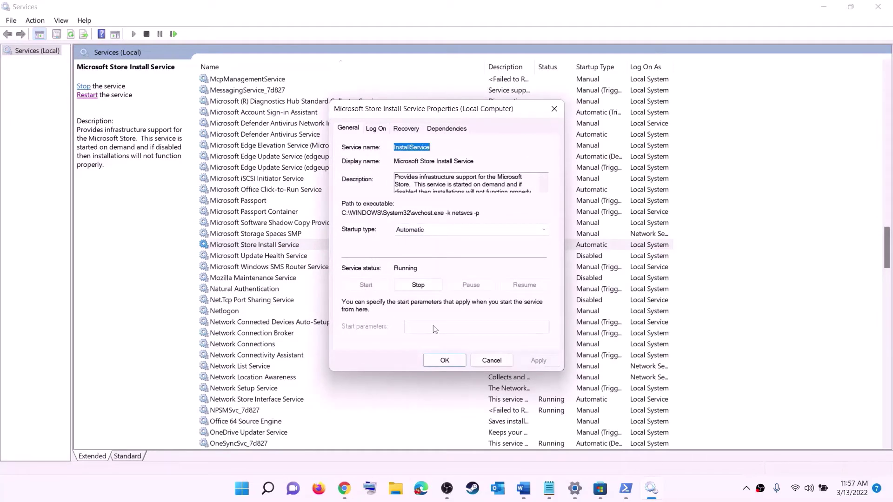
pyautogui.click(444, 361)
# Set Background Intelligent Transfer Service to Automatic startup and apply it
pyautogui.click(294, 214)
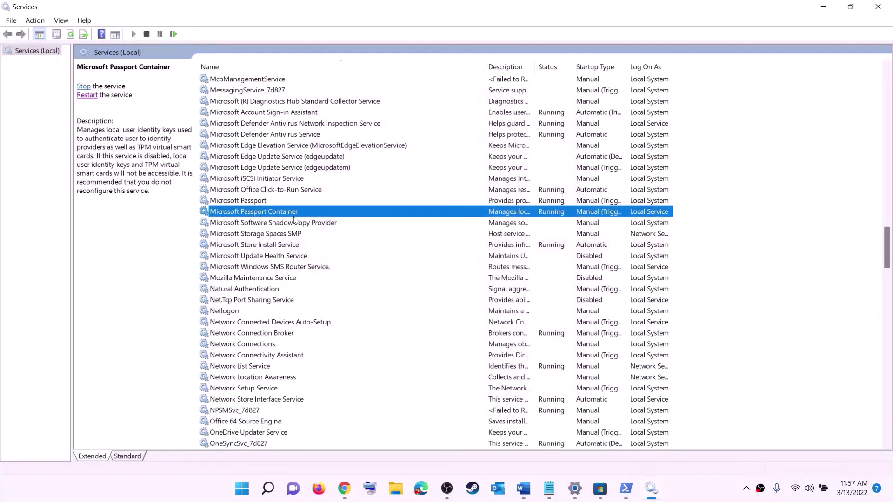
pyautogui.press('b')
pyautogui.scroll(4, 324, 181)
pyautogui.doubleClick(327, 213)
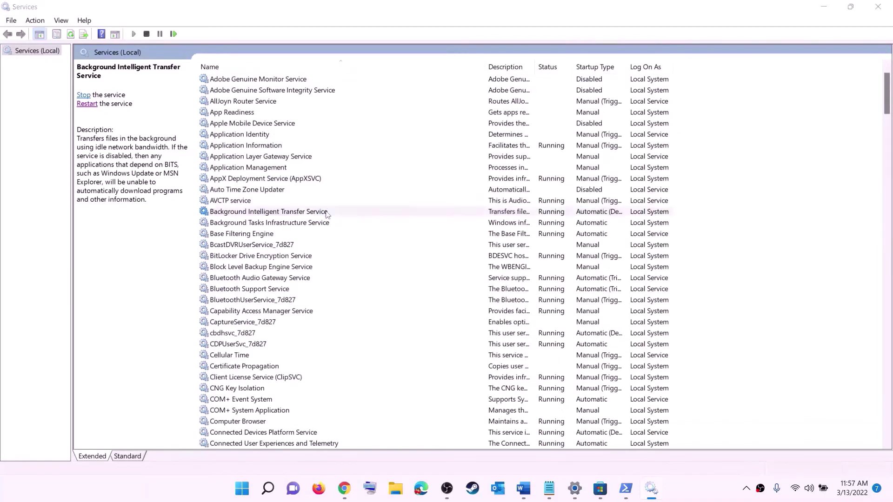
pyautogui.click(465, 230)
pyautogui.click(428, 248)
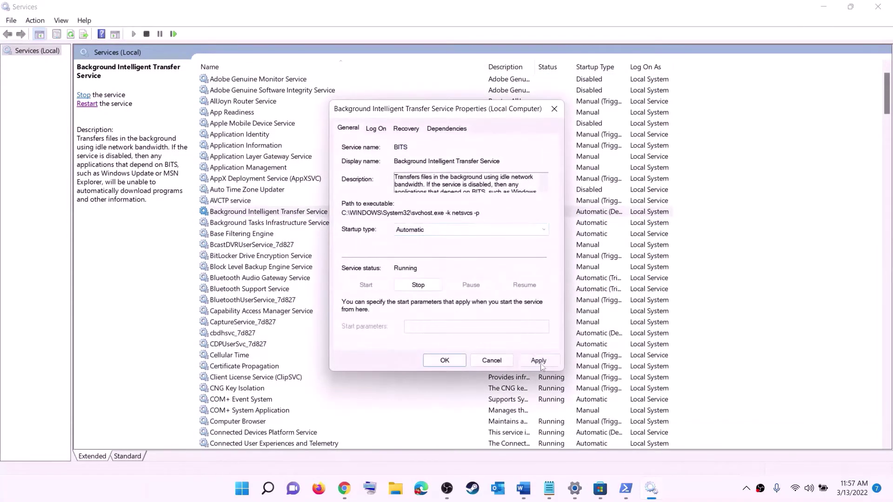
pyautogui.click(538, 361)
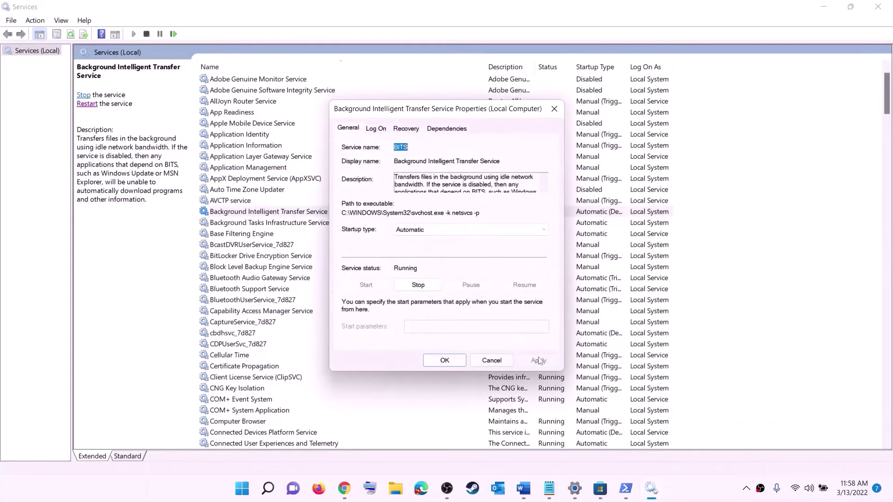
pyautogui.click(444, 362)
# Close Services, highlight 'Update Windows' in Step 9, and open Settings from Start
pyautogui.click(878, 6)
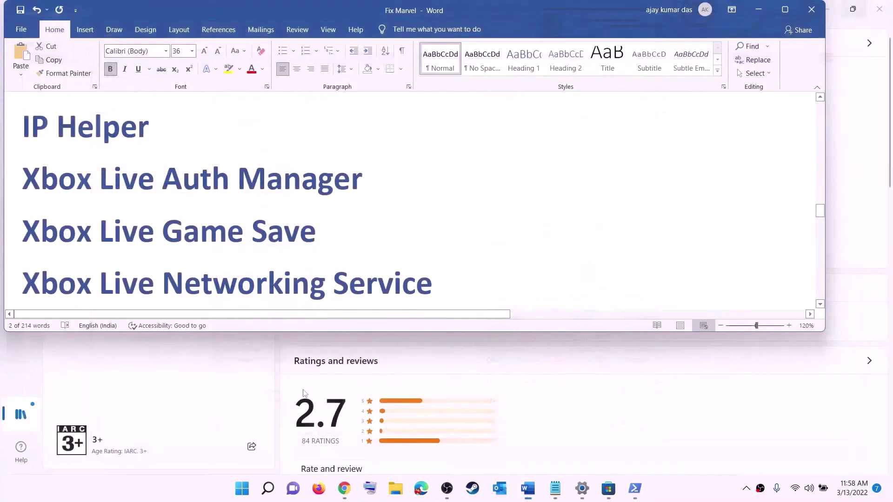
pyautogui.scroll(-10, 323, 270)
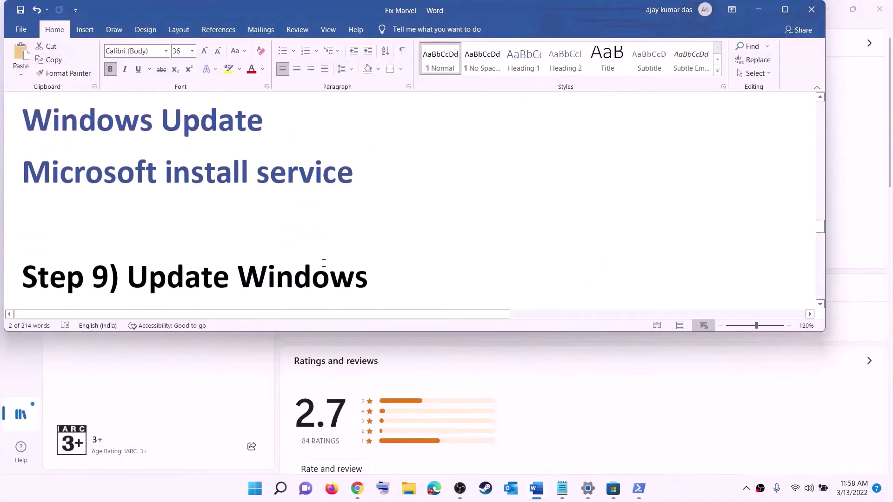
pyautogui.moveTo(127, 213); pyautogui.dragTo(439, 203)
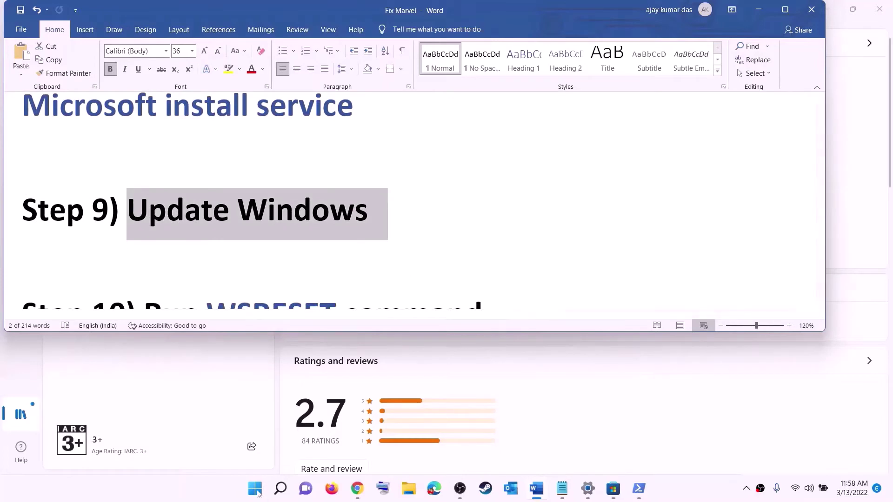
pyautogui.press('super')
pyautogui.click(421, 208)
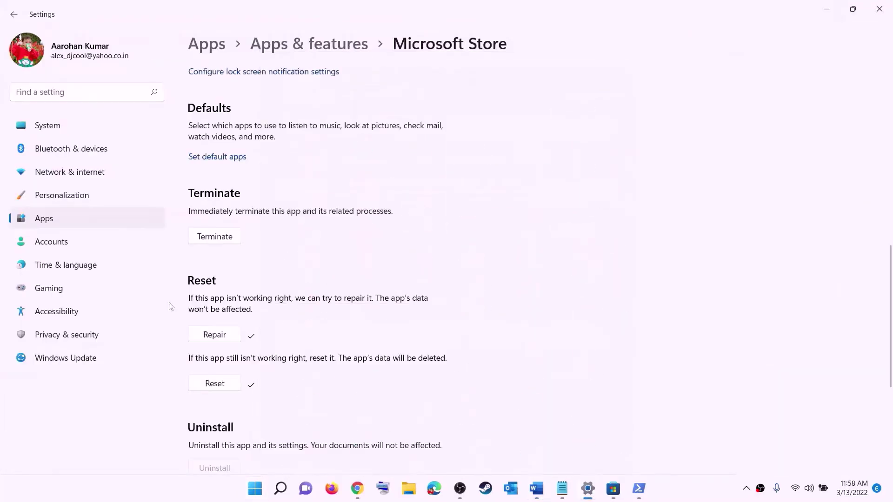
# View Windows Update with KB5011493 pending, check Restart, then return to Word's Step 10
pyautogui.click(67, 358)
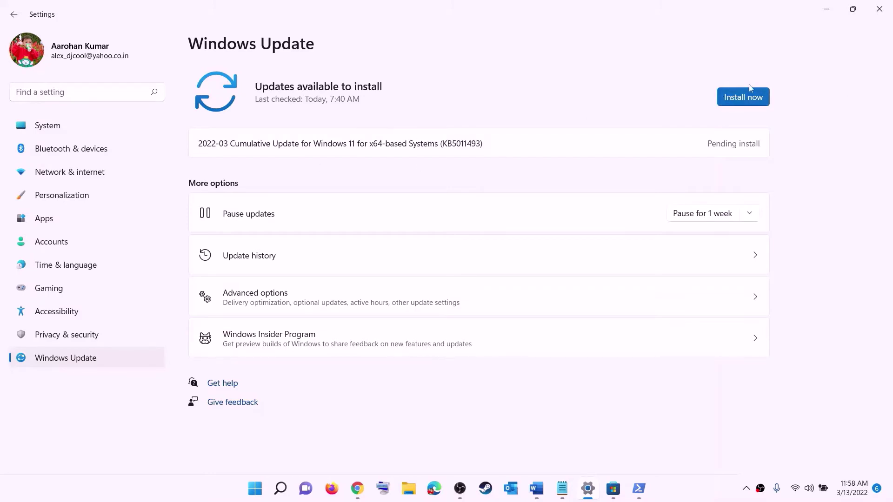
pyautogui.click(256, 489)
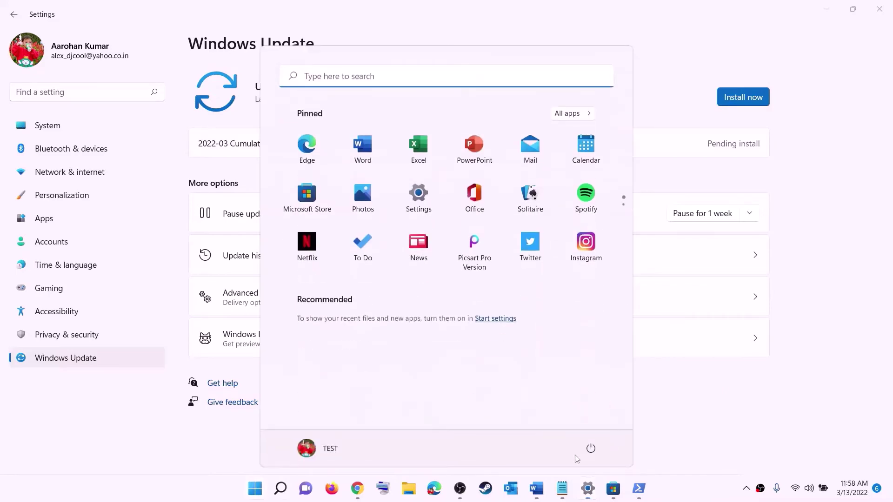
pyautogui.click(590, 448)
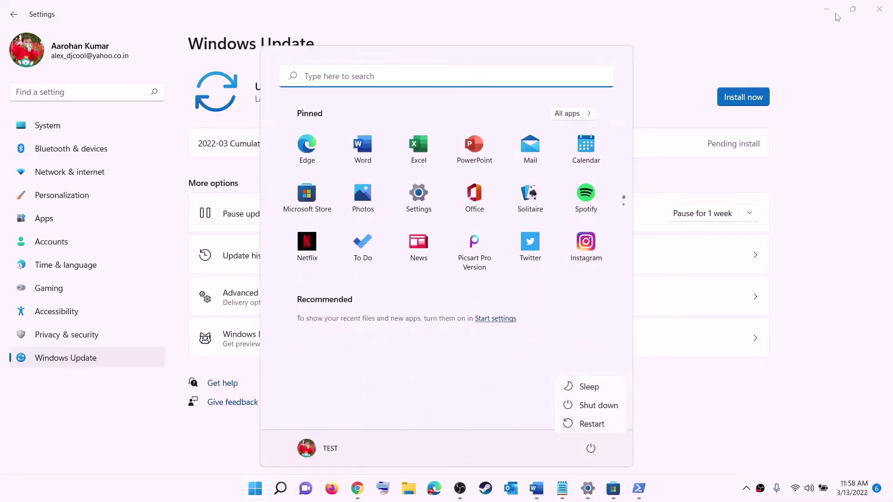
pyautogui.press('Escape')
pyautogui.press('Escape')
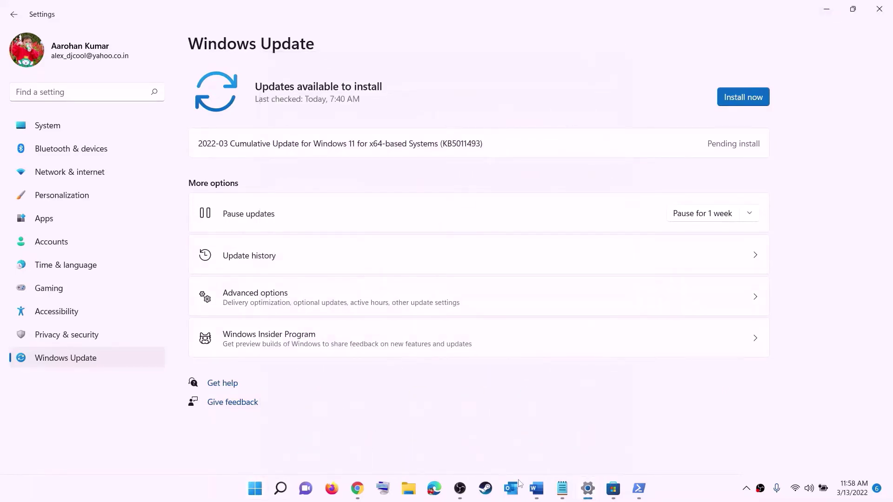
pyautogui.click(536, 488)
pyautogui.scroll(-4, 275, 251)
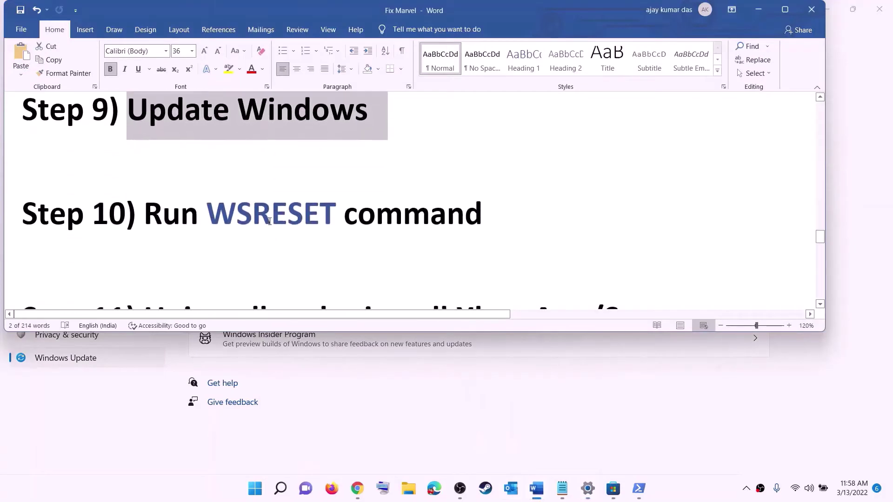
# Copy WSRESET from Step 10 and run it from Start search to reset the Store cache
pyautogui.doubleClick(271, 218)
pyautogui.hotkey('ctrl', 'c')
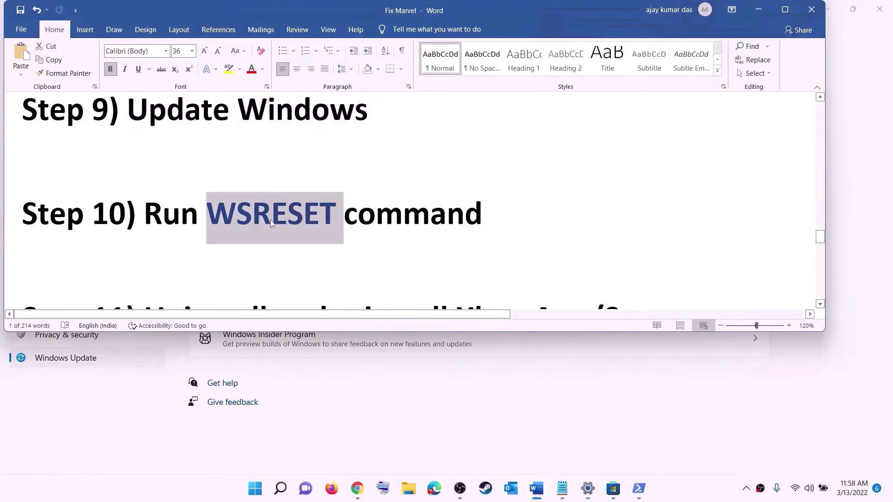
pyautogui.click(252, 497)
pyautogui.hotkey('ctrl', 'v')
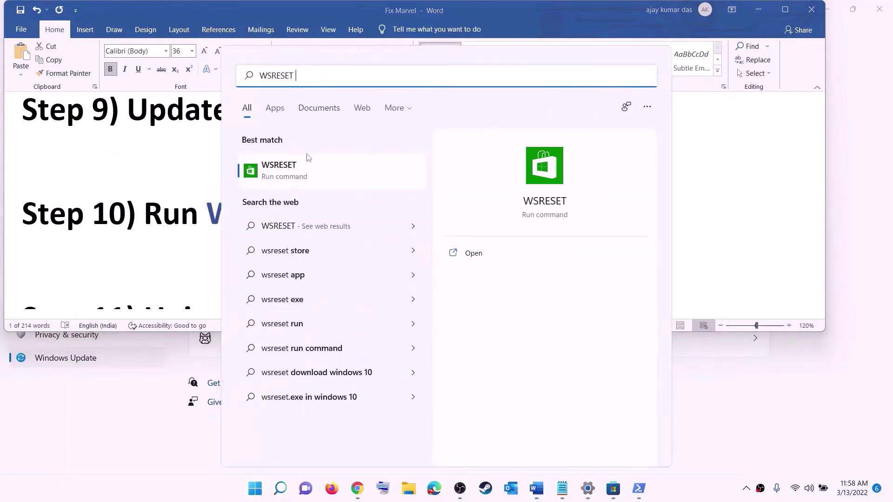
pyautogui.click(294, 178)
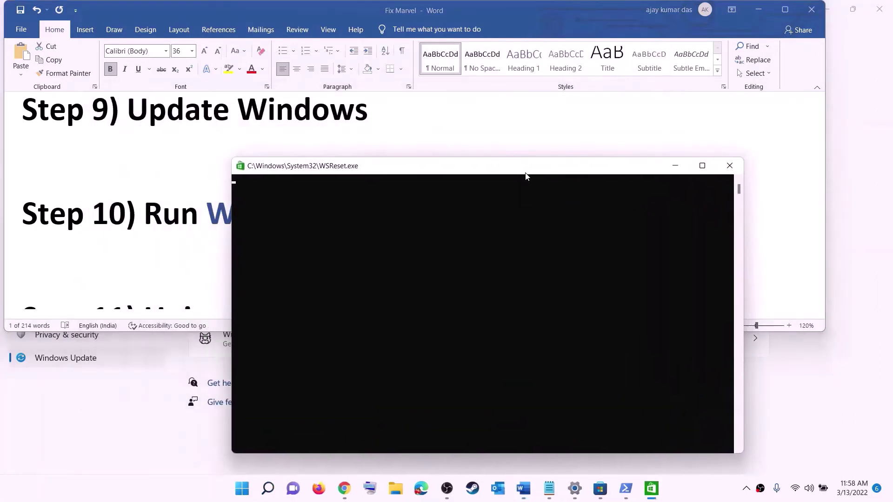
pyautogui.moveTo(525, 173); pyautogui.dragTo(516, 158)
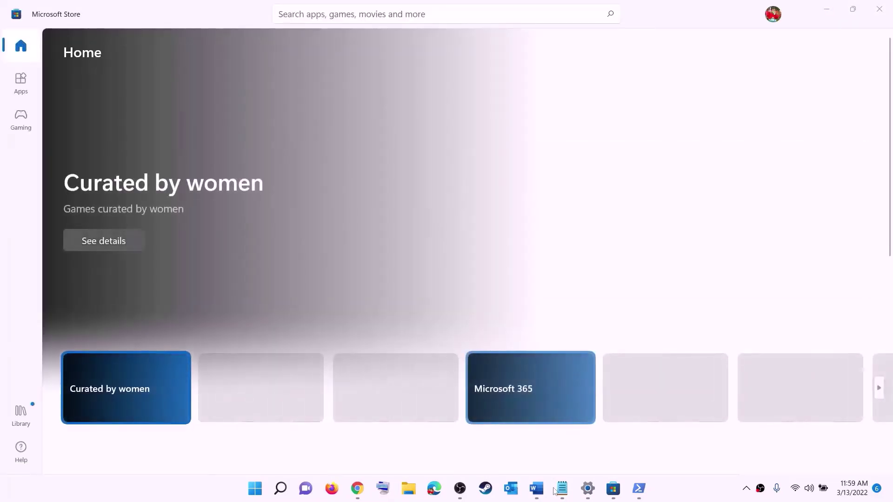
# Return to Word and scroll to Step 11's Get-AppxPackage WindowsStore reinstall command
pyautogui.click(536, 488)
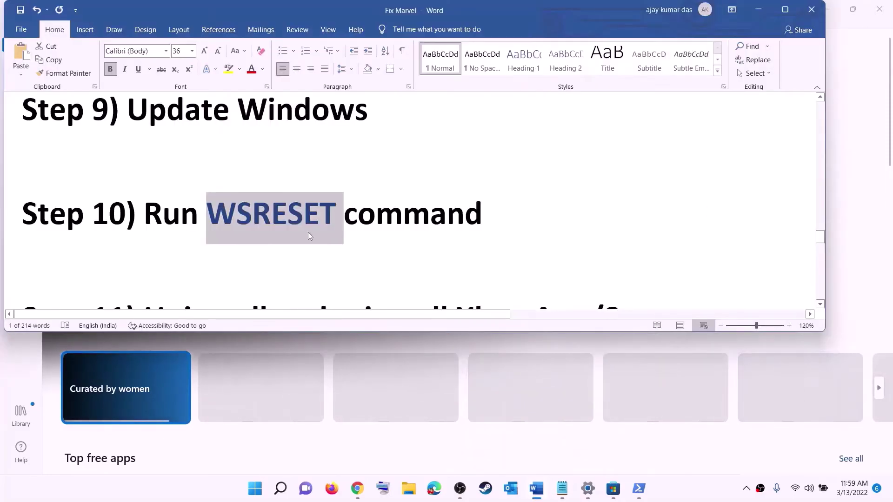
pyautogui.scroll(-3, 308, 232)
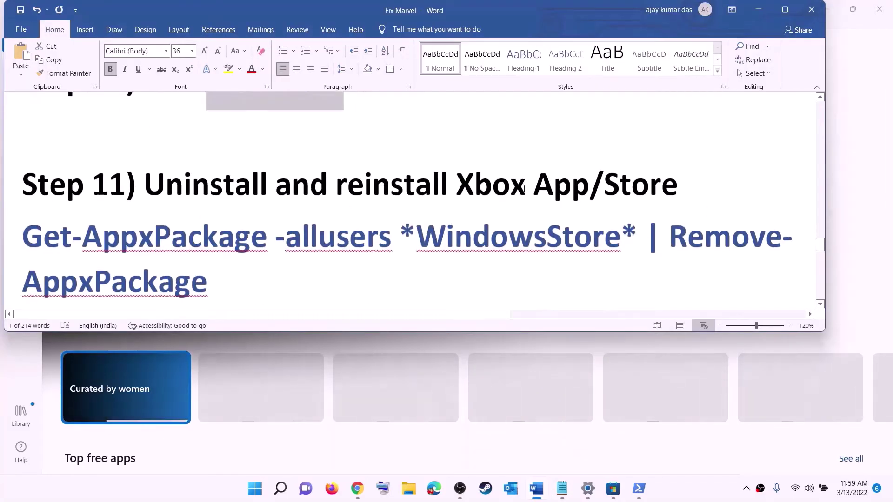
pyautogui.scroll(-1, 318, 227)
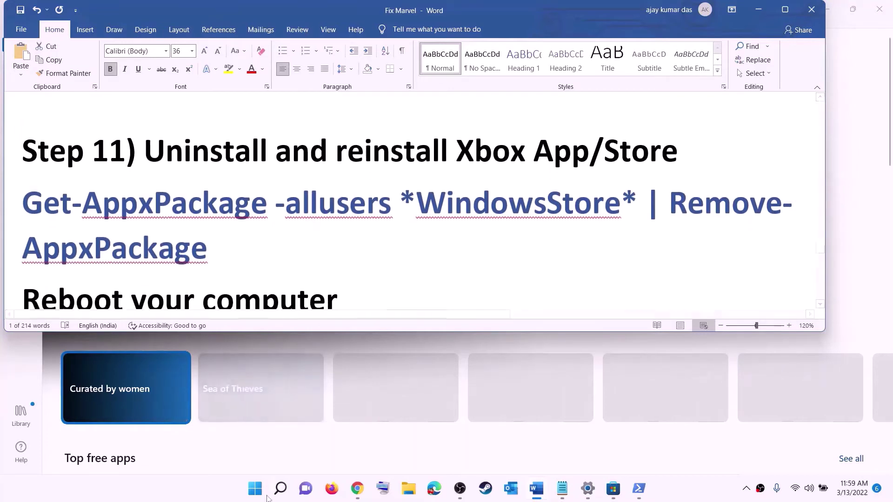